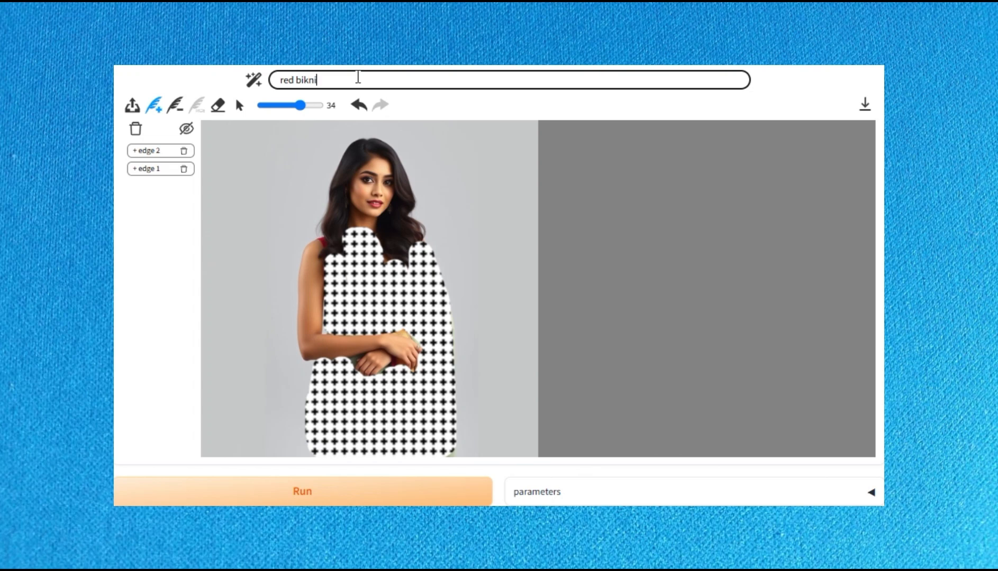
Generate the edit of the masked clothing area with the prompt "red bikni".
key(Return)
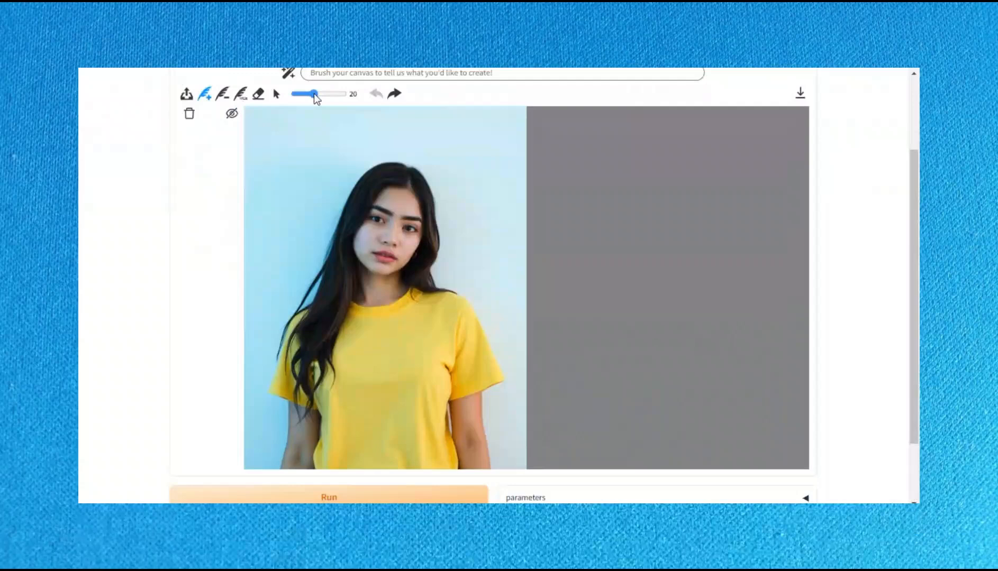
Brush over the woman's eyes at size 23, generate with the prompt "sun glasess", and accept the result.
drag(314, 95, 317, 94)
drag(373, 216, 420, 228)
click(372, 74)
text(sun glasess)
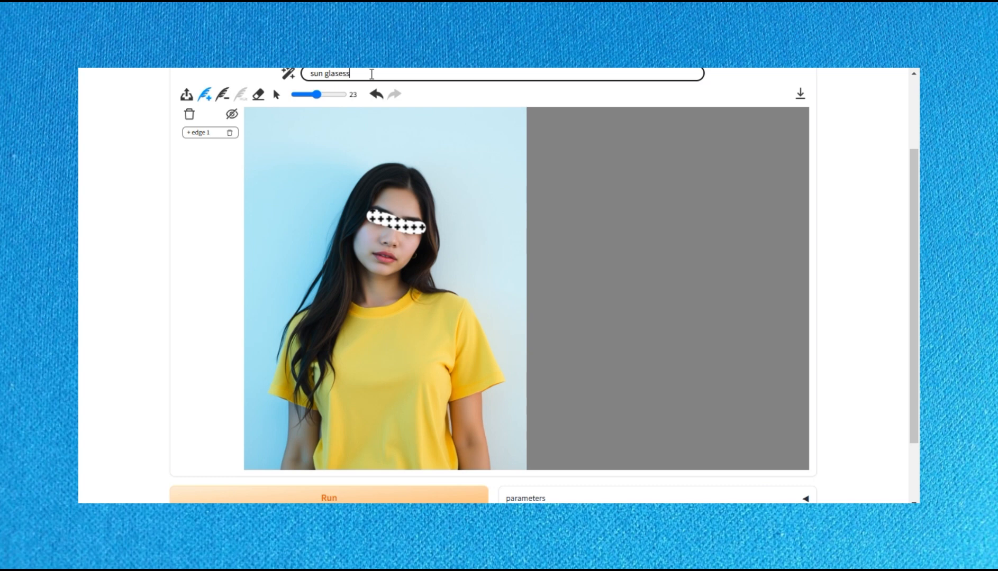
key(Return)
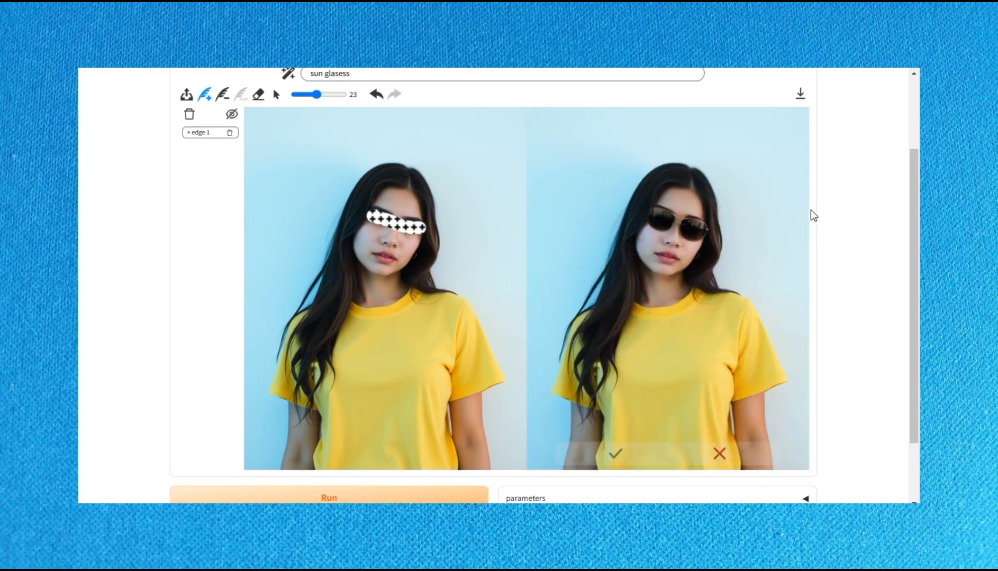
click(615, 453)
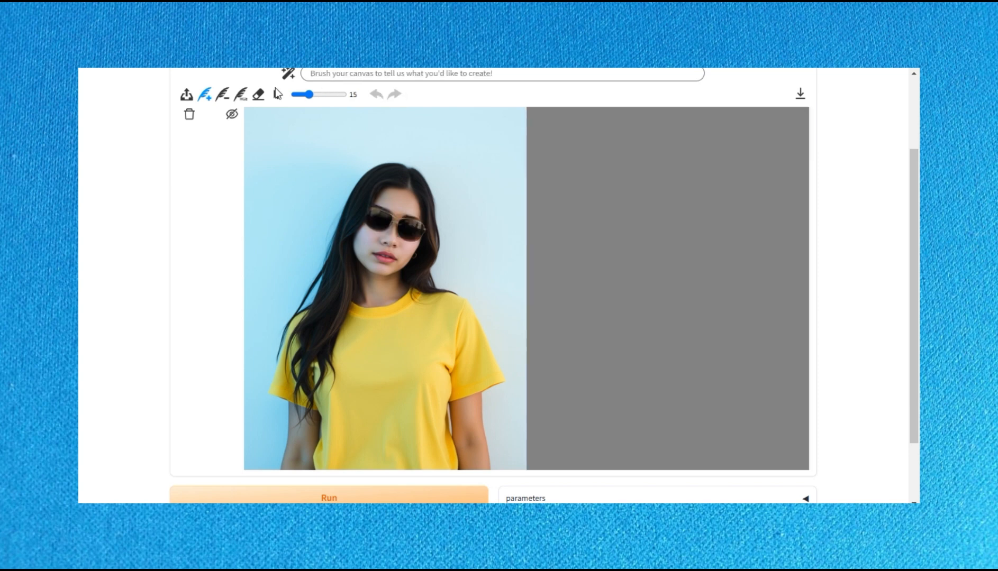
Brush over the whole background around the woman at size 50 and generate with the prompt "water park".
drag(312, 95, 344, 95)
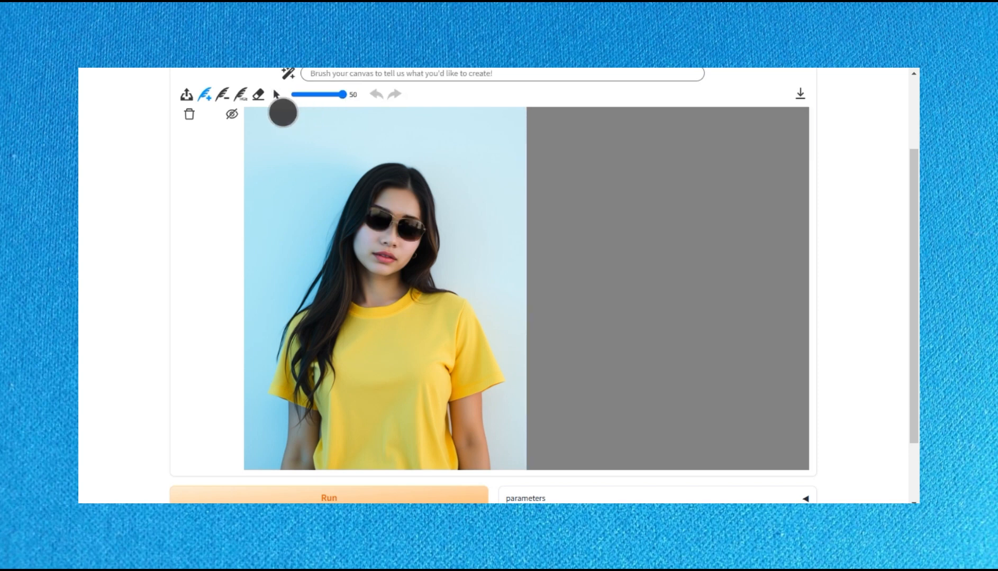
mouse_move(260, 114)
mouse_down()
mouse_move(249, 325)
mouse_move(254, 219)
mouse_move(453, 243)
mouse_up()
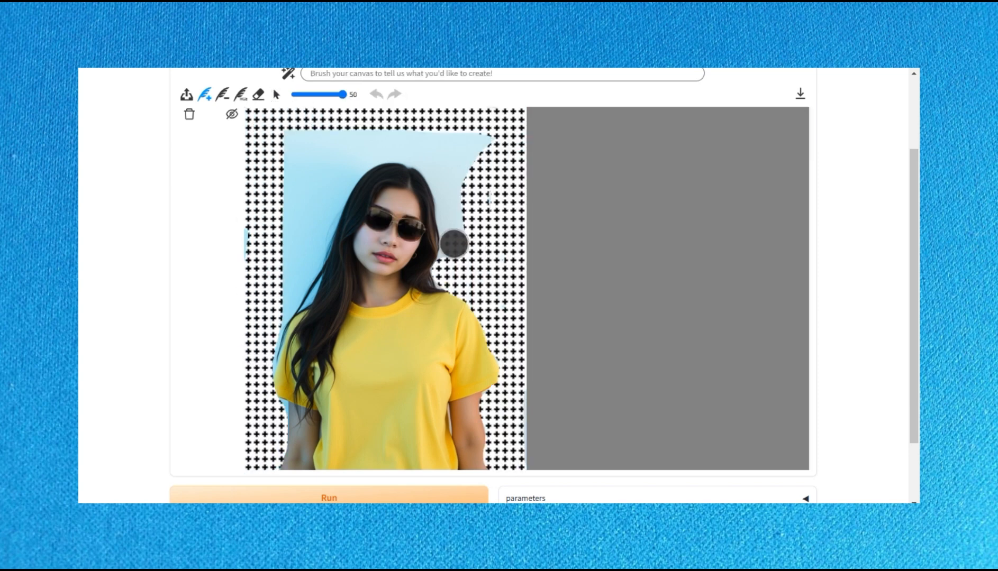
click(418, 76)
text(water park)
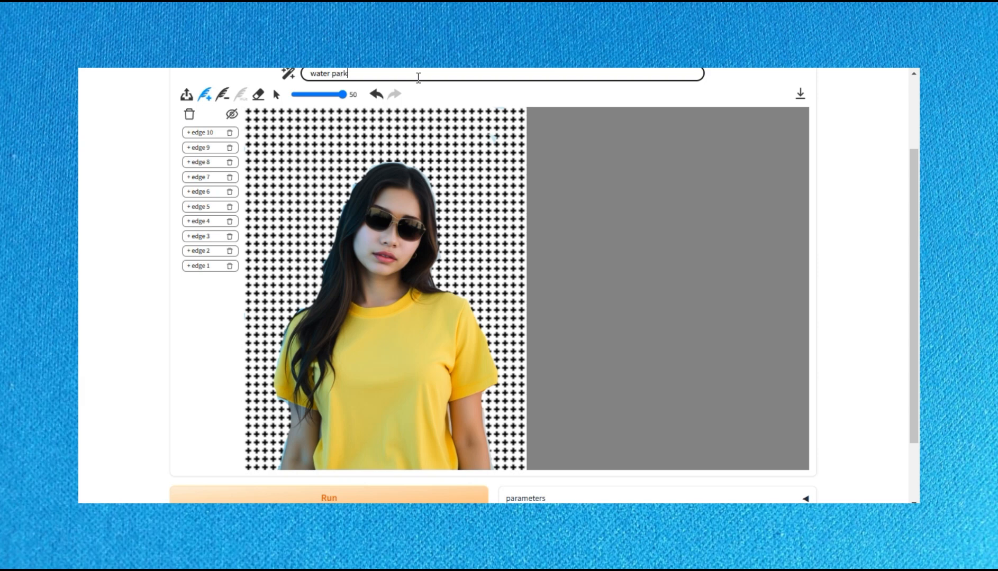
key(Return)
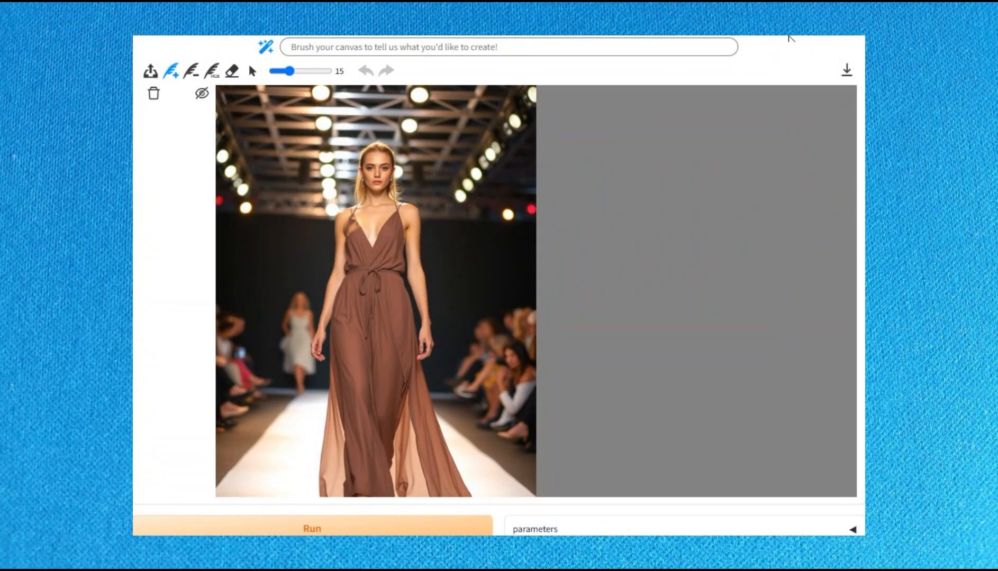
Brush over the runway model's brown dress at size 34 and generate with the prompt "red saree".
drag(290, 71, 309, 71)
mouse_move(353, 214)
mouse_down()
mouse_move(335, 358)
mouse_move(427, 493)
mouse_move(400, 310)
mouse_move(382, 300)
mouse_move(410, 418)
mouse_move(395, 213)
mouse_move(391, 304)
mouse_move(354, 490)
mouse_move(322, 402)
mouse_up()
click(386, 46)
text(red saree)
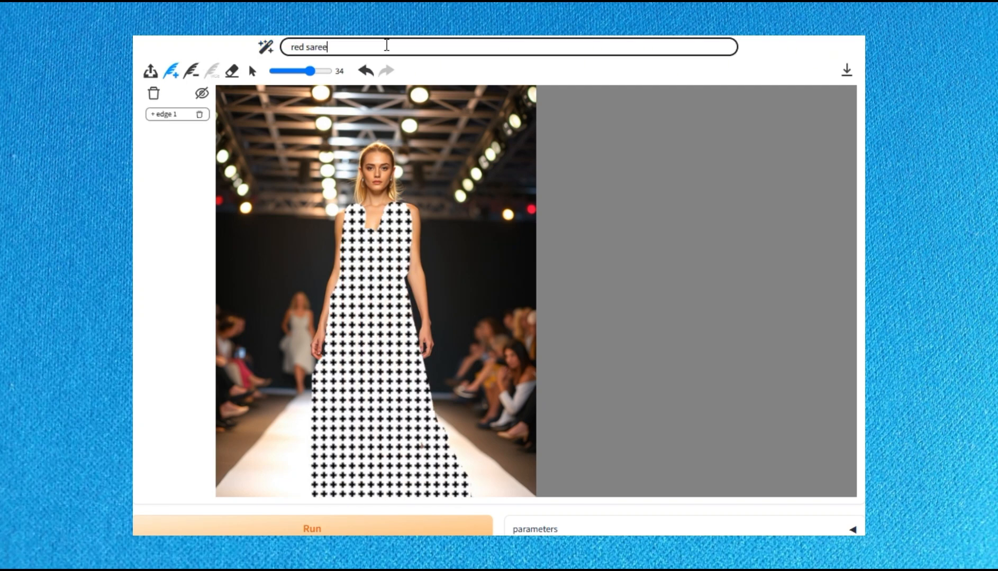
click(329, 519)
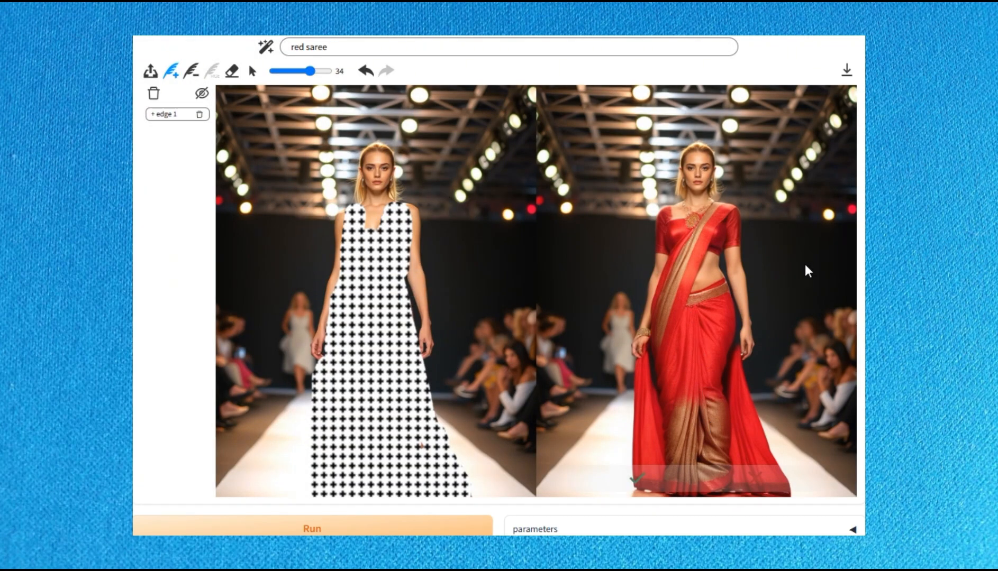
Replace the prompt with "yellow gown" and generate the masked dress again.
text(yellow gown)
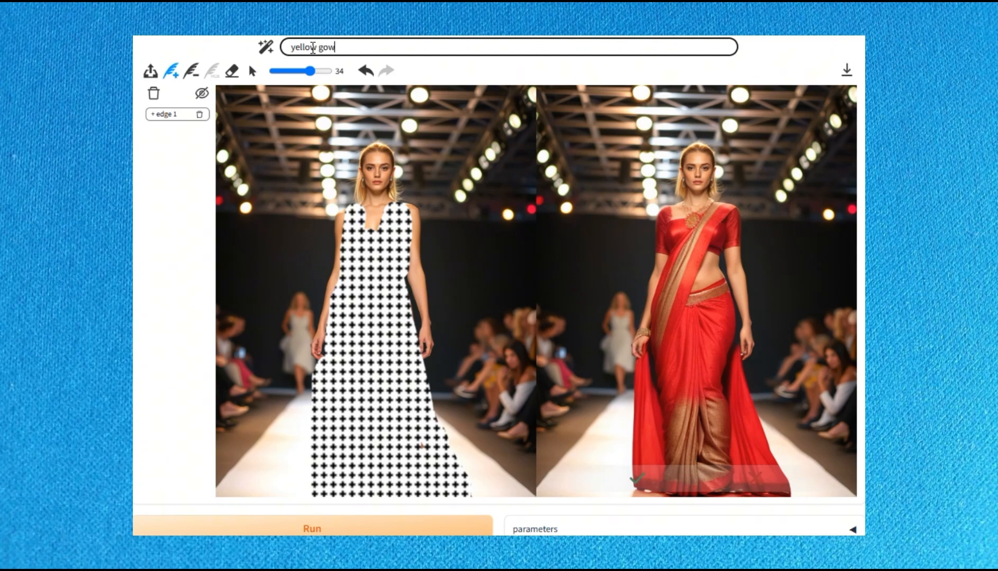
click(315, 514)
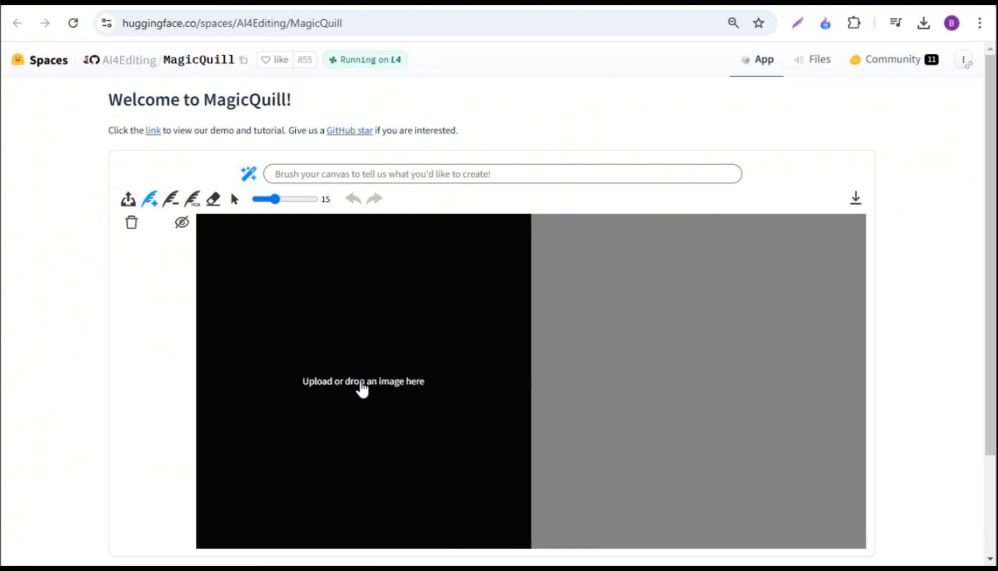
Upload the image "y" from the Sample folder to the canvas.
click(362, 386)
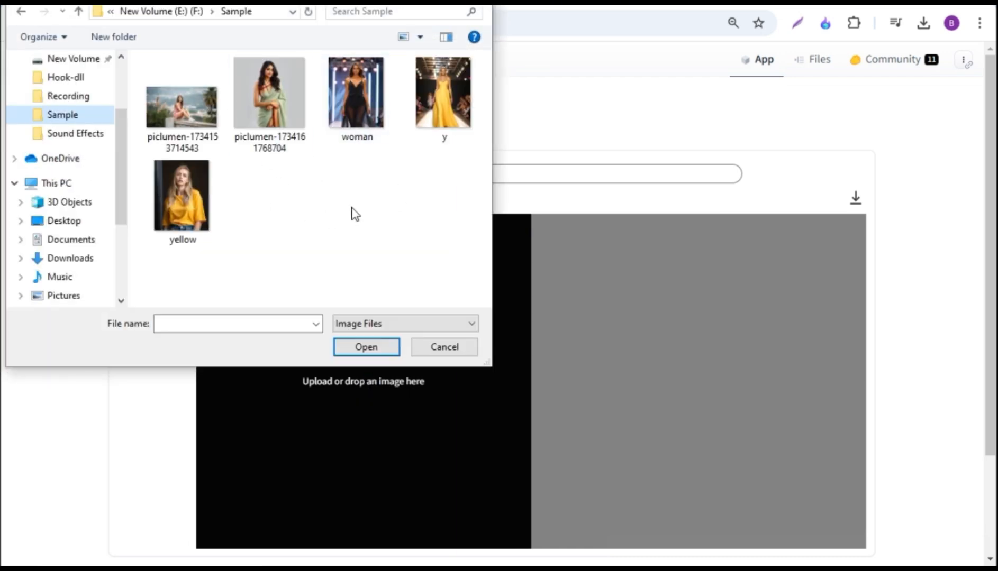
click(444, 92)
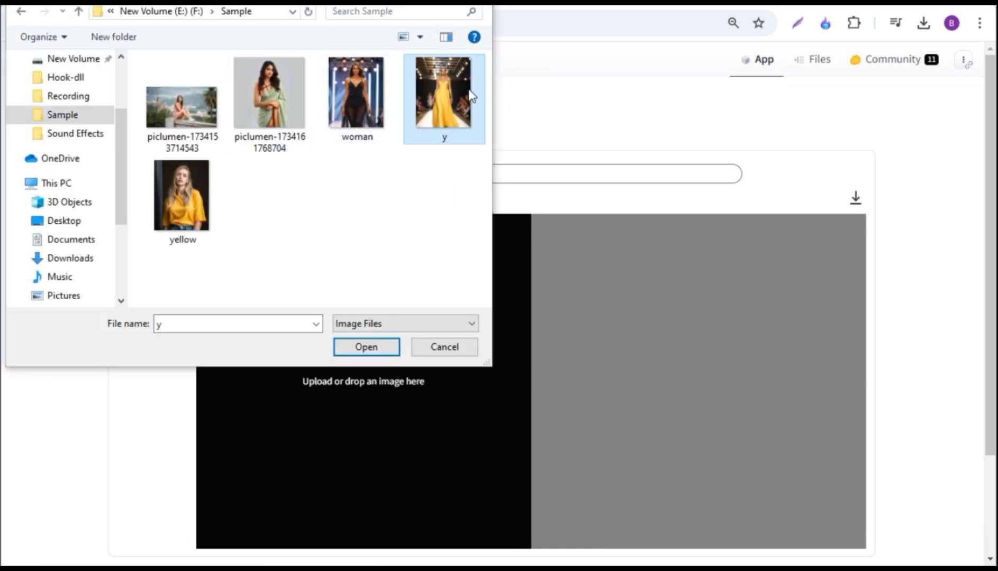
click(390, 348)
scroll(389, 345, down, 1)
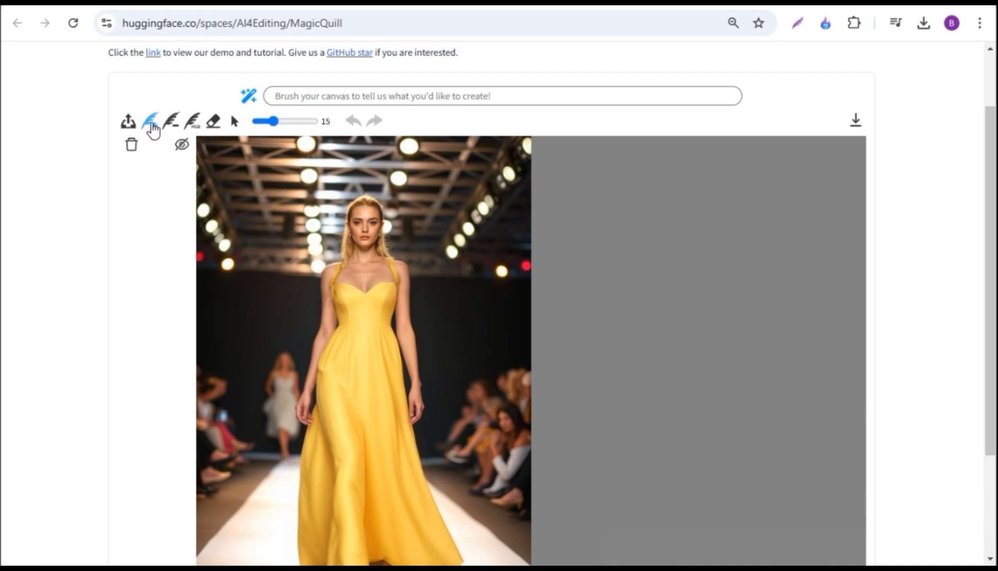
Set the add brush size to 12 and paint a V-shaped necklace area below the woman's neck.
mouse_move(279, 127)
mouse_down()
mouse_move(319, 126)
mouse_move(275, 126)
mouse_move(291, 131)
mouse_up()
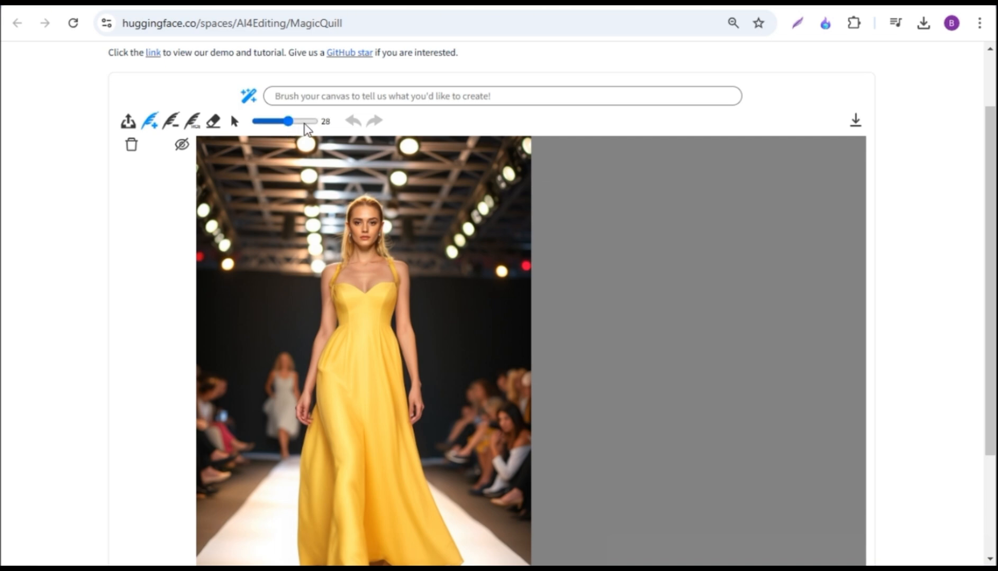
drag(300, 132, 271, 122)
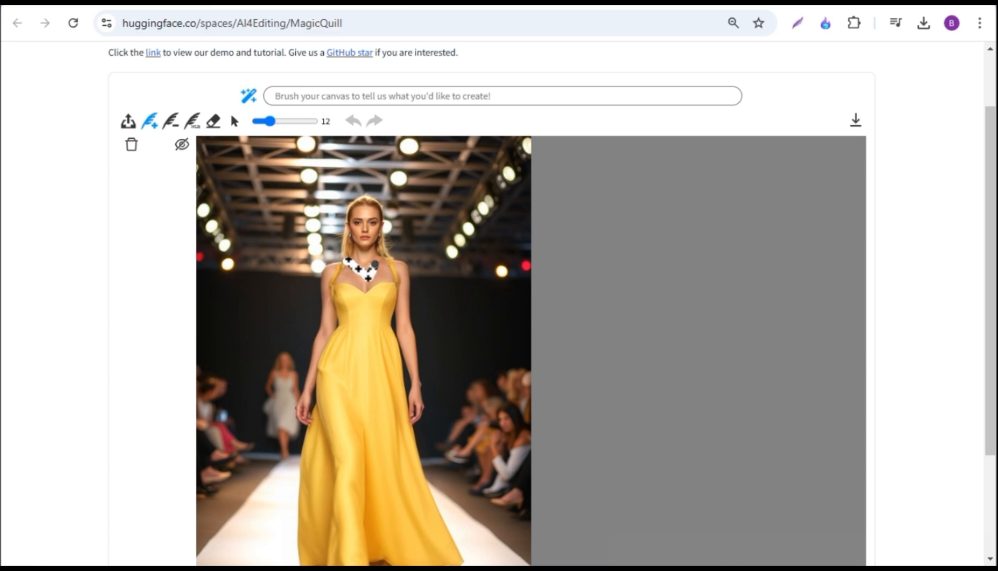
drag(381, 254, 382, 254)
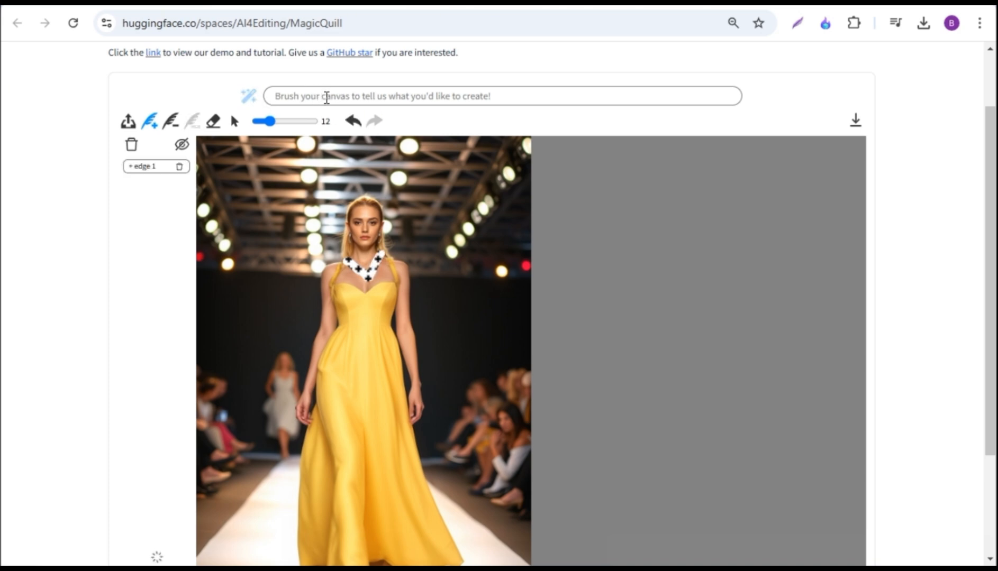
Enter the prompt "neckless" and run the generation.
click(327, 98)
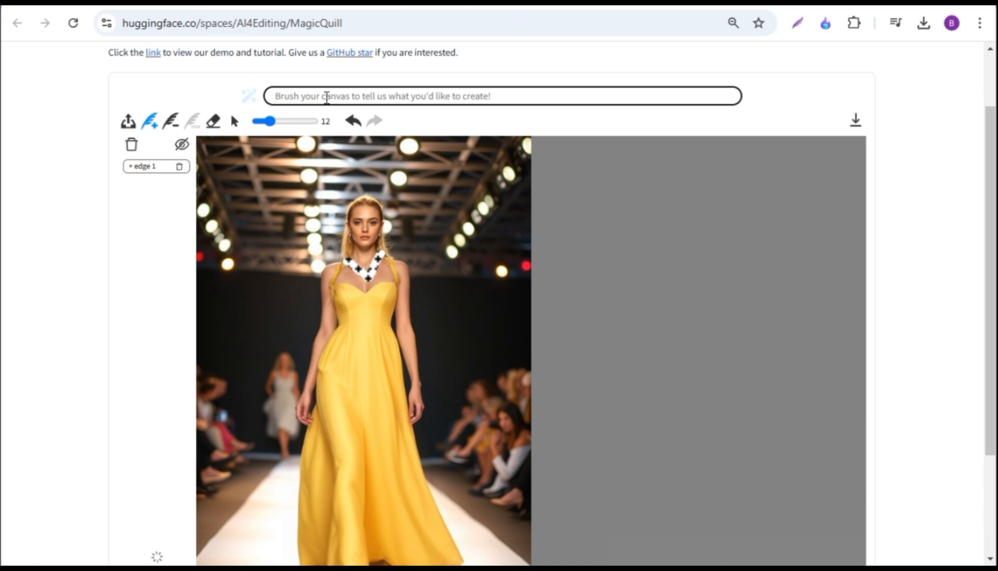
text(neckless)
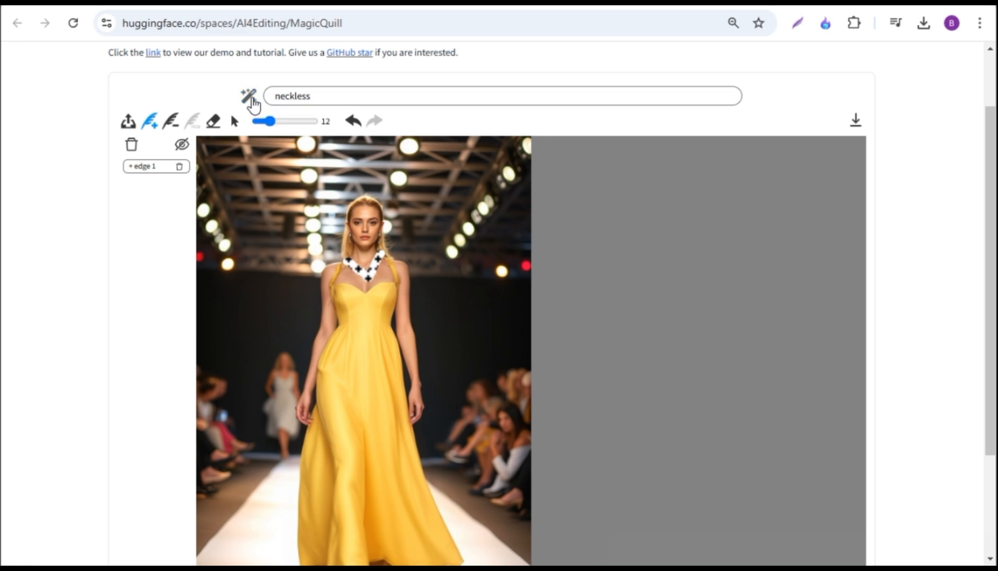
scroll(252, 104, down, 3)
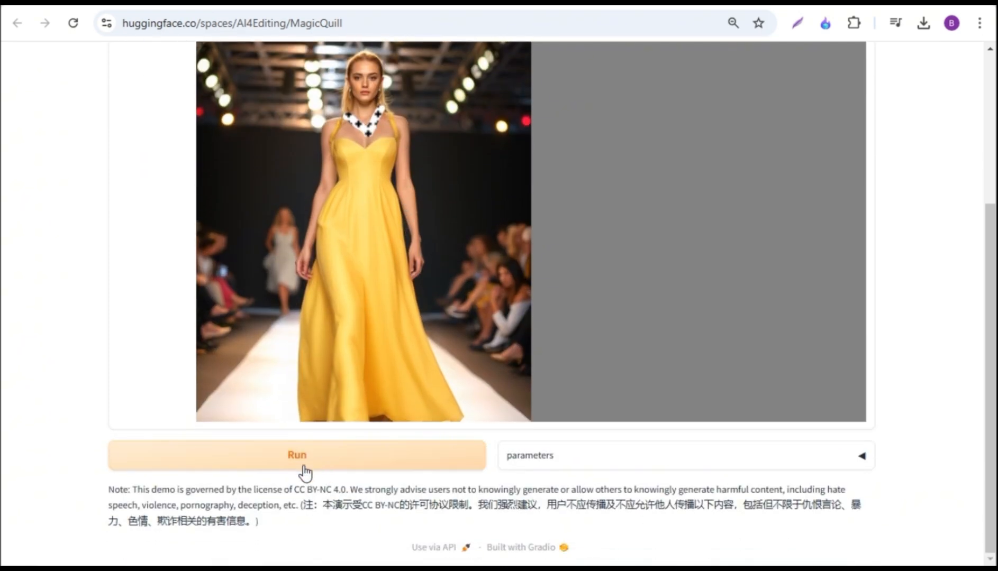
scroll(716, 375, up, 3)
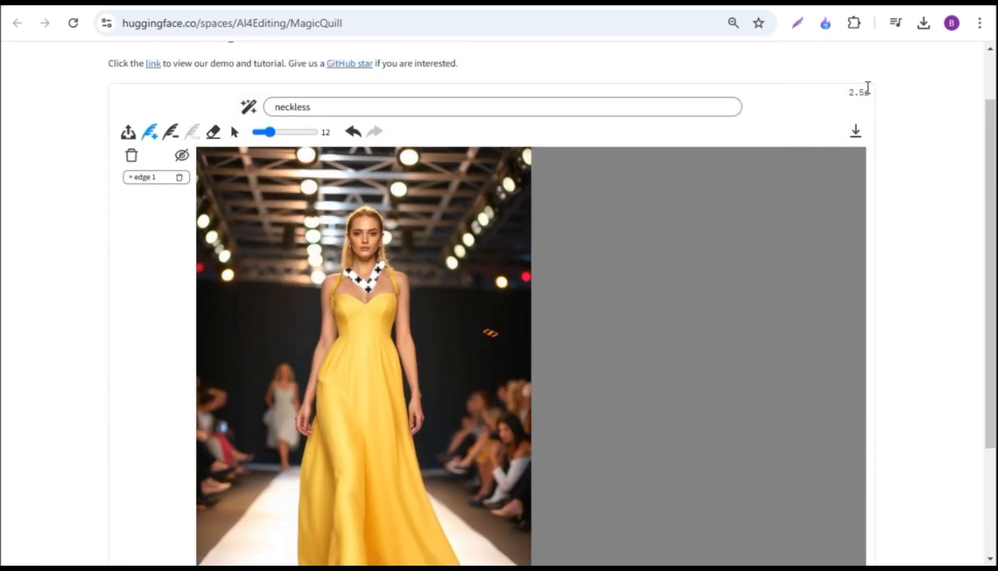
scroll(741, 347, down, 2)
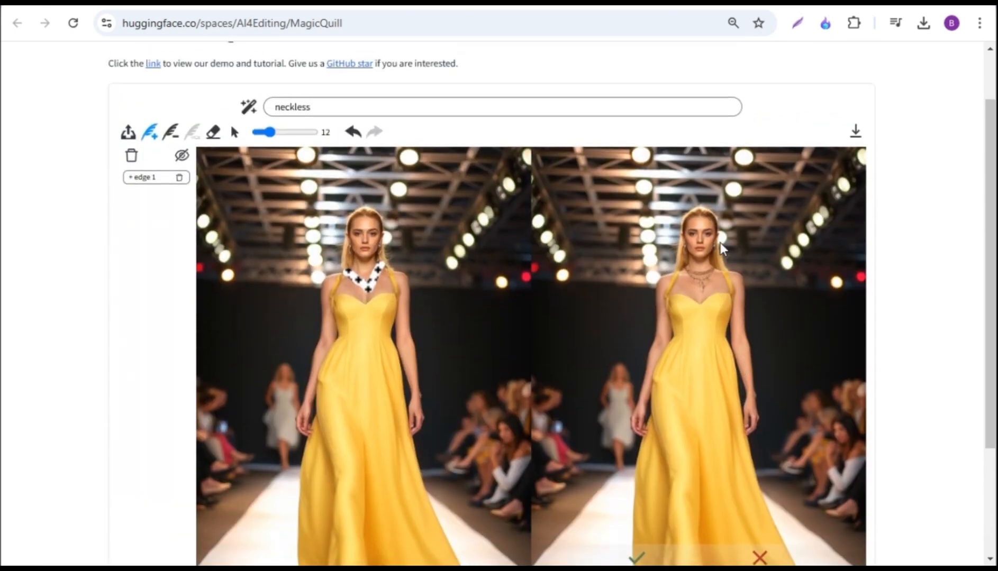
Download the necklace result and accept it as the new canvas image.
scroll(866, 71, down, 2)
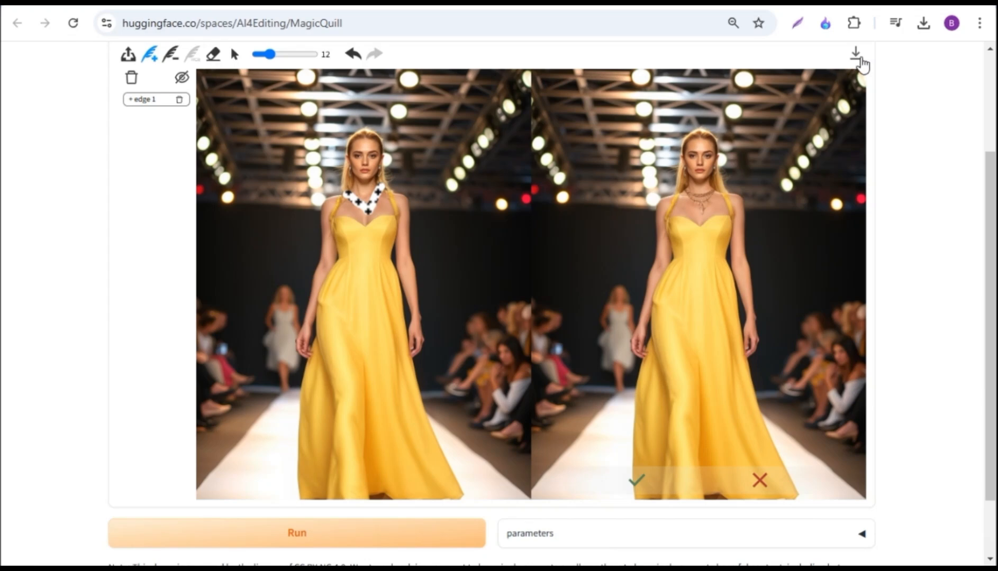
click(858, 61)
click(950, 155)
click(638, 481)
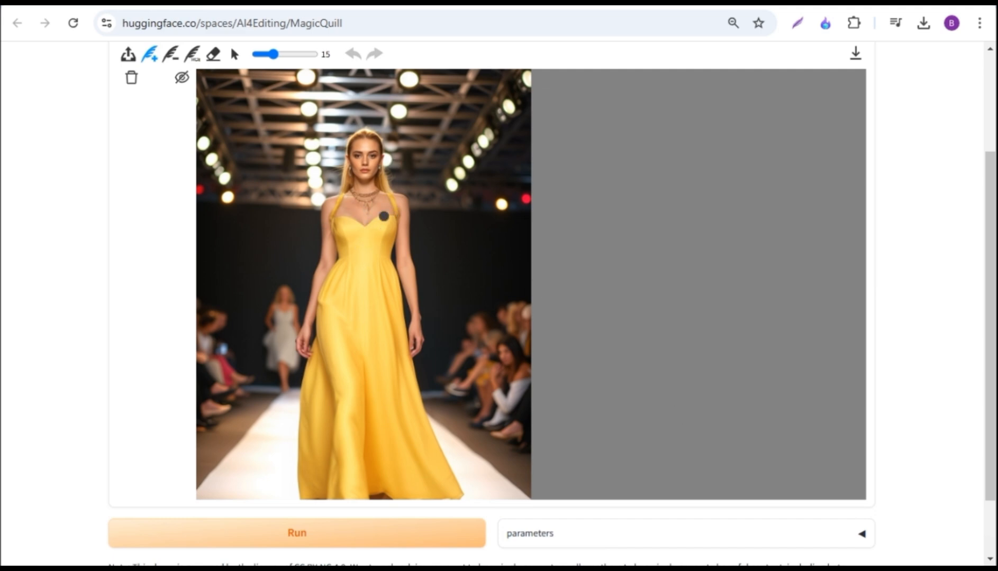
Paint over the entire yellow gown with the subtract brush at size 36, covering the neckline and straps at size 12.
scroll(156, 129, up, 1)
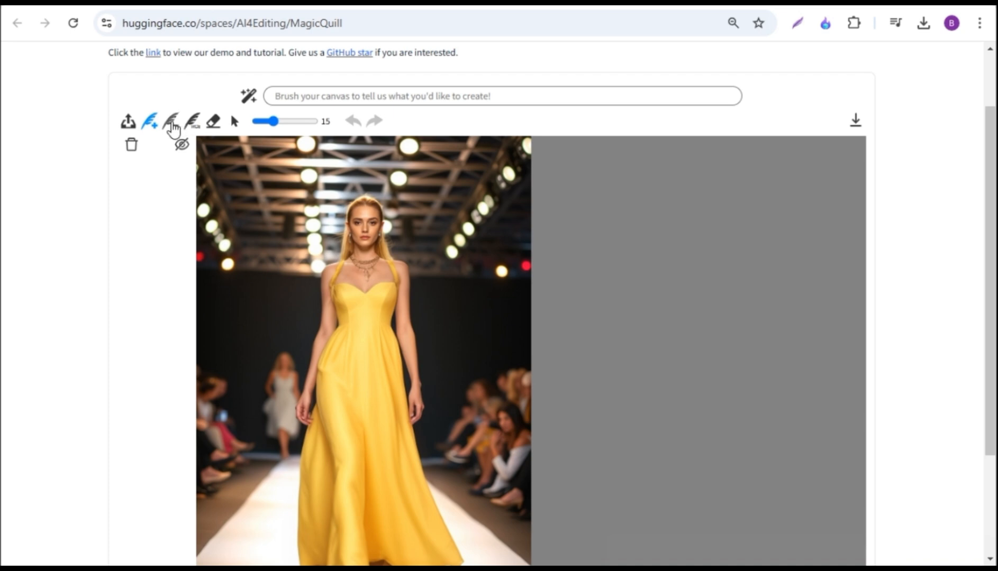
click(169, 126)
drag(273, 121, 299, 122)
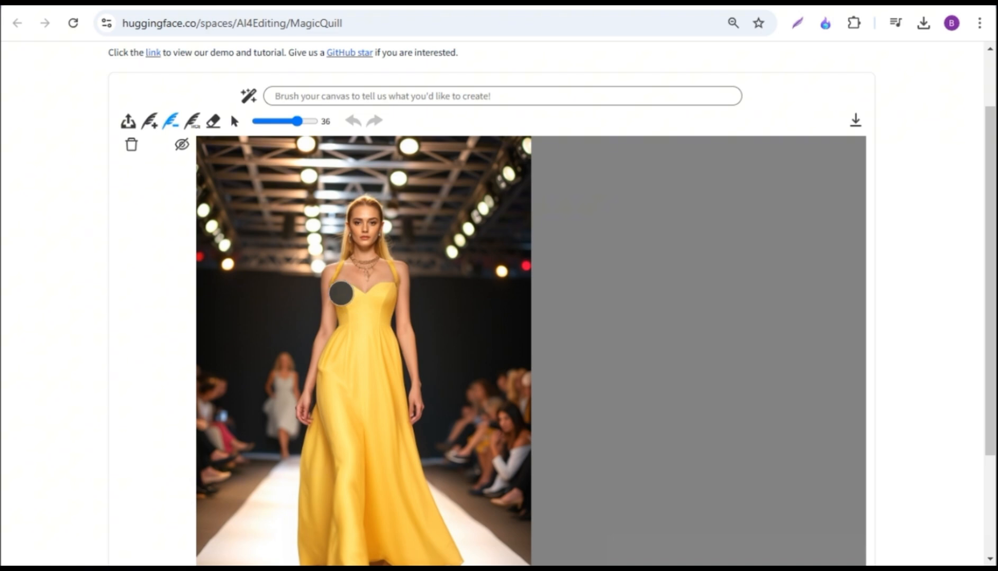
mouse_move(340, 293)
mouse_down()
mouse_move(345, 324)
mouse_move(328, 383)
mouse_move(309, 345)
mouse_move(452, 418)
mouse_move(299, 412)
mouse_move(435, 360)
mouse_up()
scroll(327, 476, down, 3)
drag(363, 163, 395, 247)
scroll(298, 47, up, 3)
drag(296, 132, 270, 132)
mouse_move(334, 293)
mouse_down()
mouse_move(344, 275)
mouse_move(397, 291)
mouse_up()
Enter the prompt "red gown" and run the generation on the masked dress.
click(316, 108)
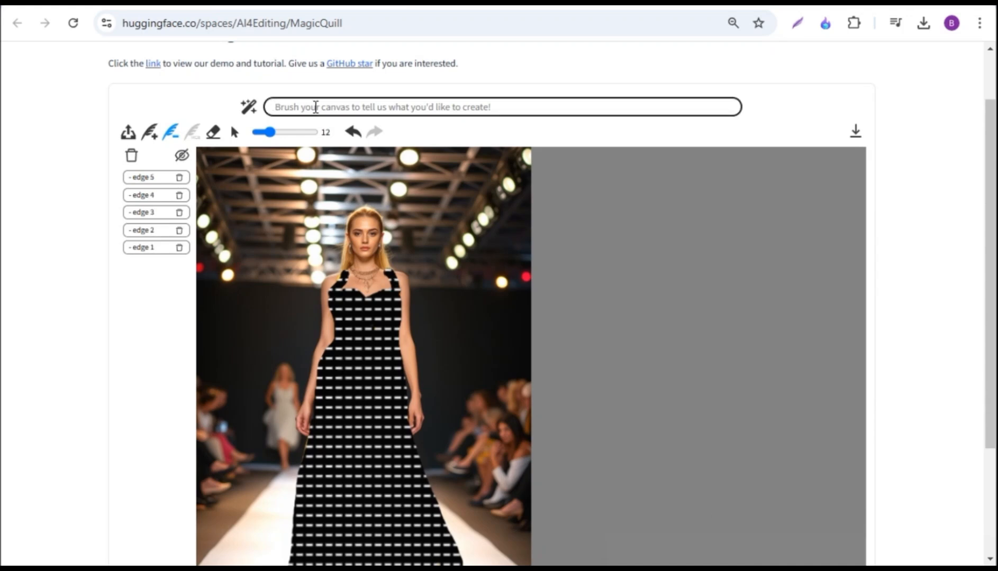
text(red gown)
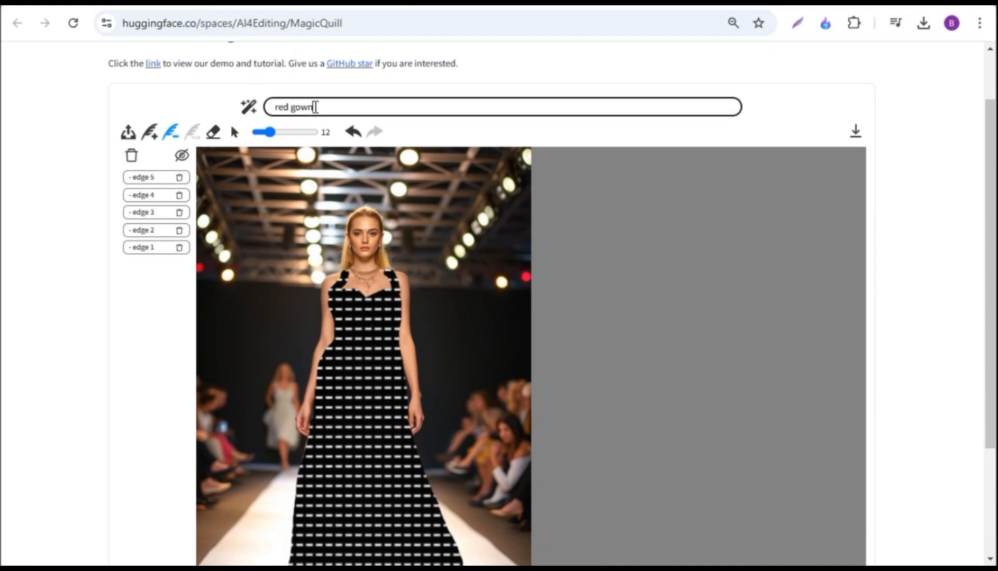
scroll(372, 542, down, 2)
click(343, 539)
scroll(919, 559, up, 2)
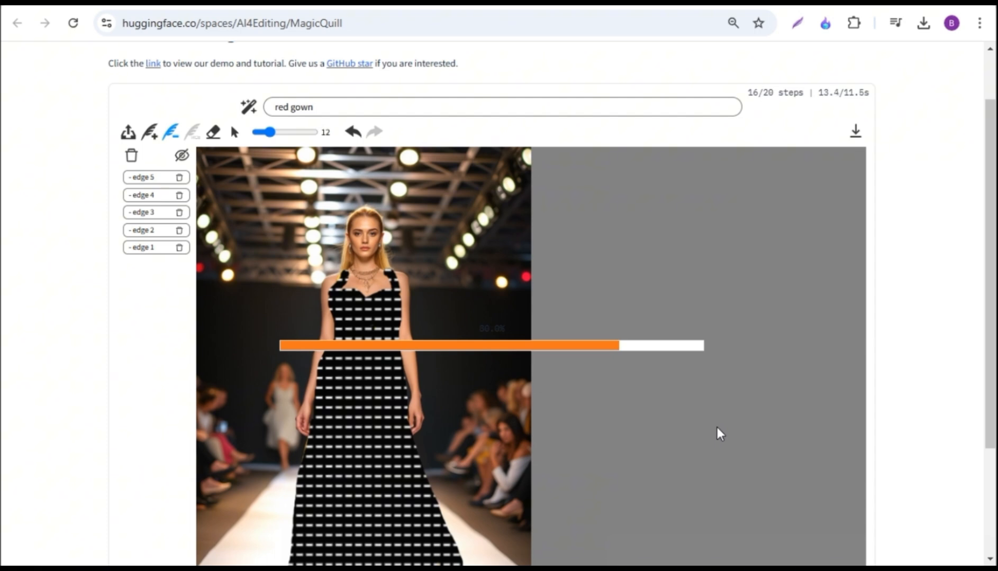
scroll(720, 434, down, 2)
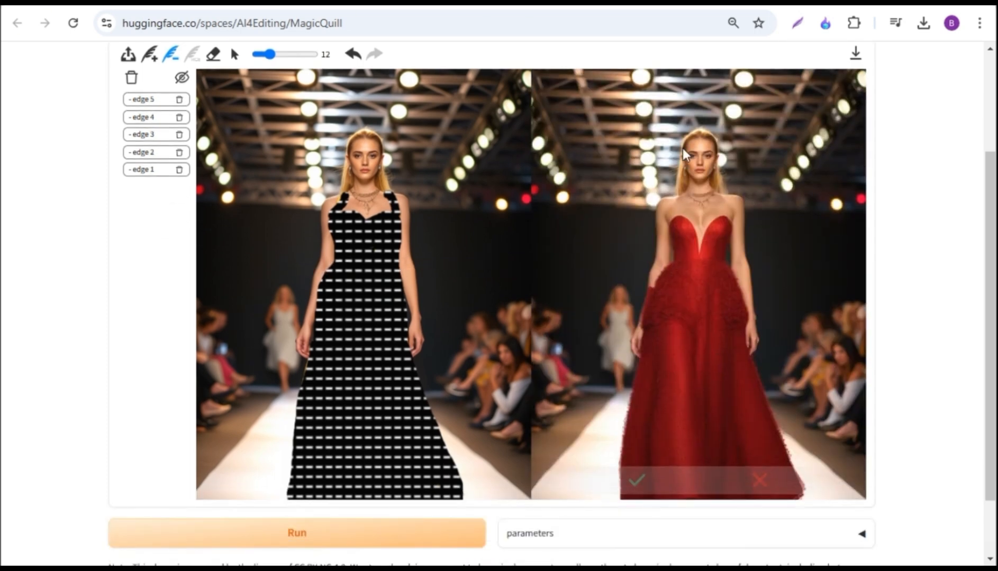
Download the red gown result and reject it on the canvas.
scroll(719, 219, up, 2)
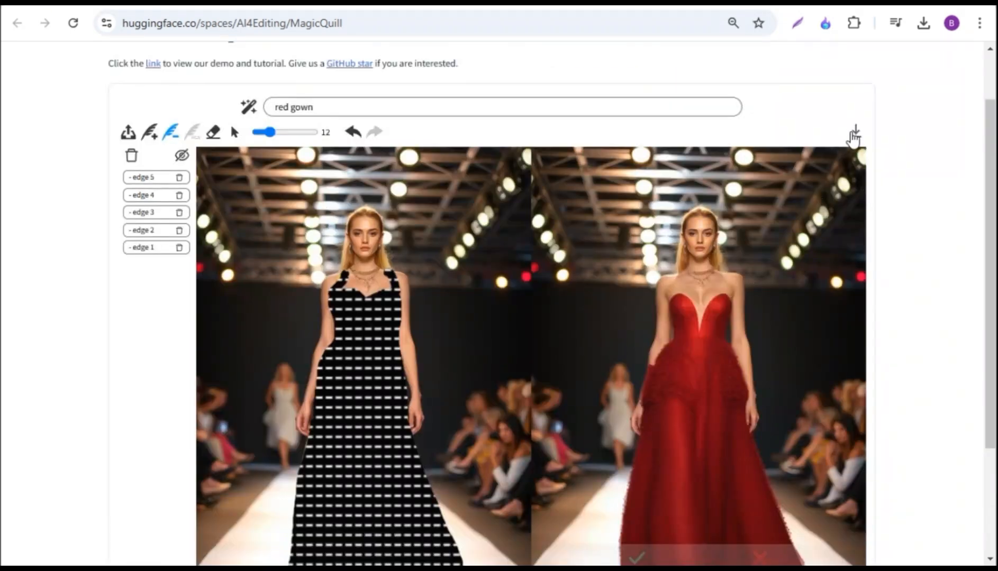
click(854, 135)
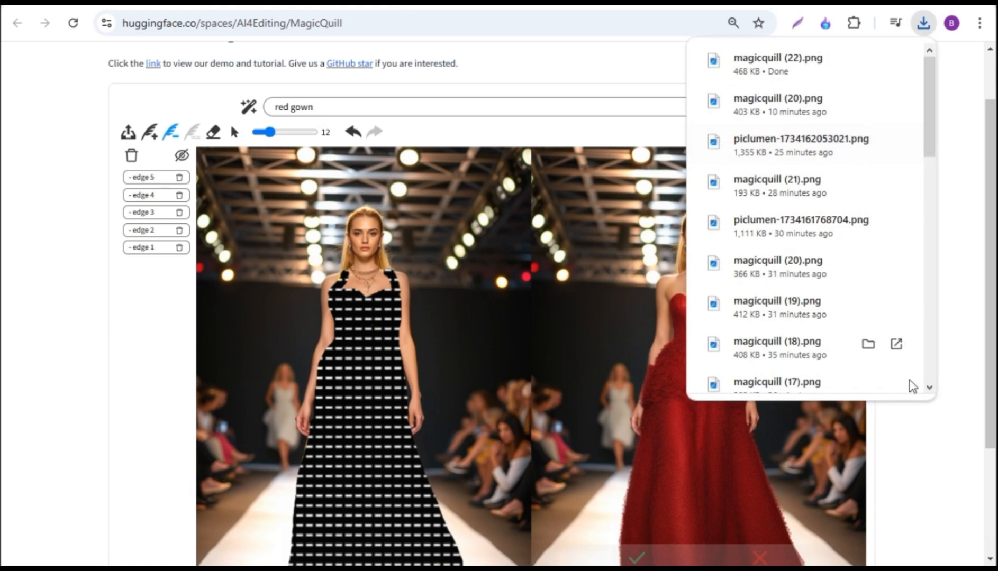
scroll(916, 402, down, 4)
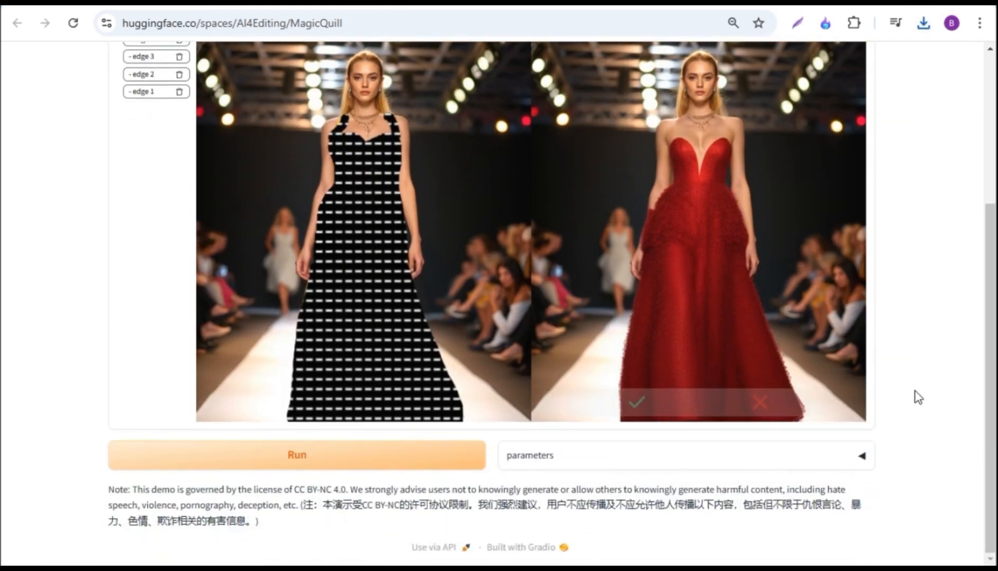
click(757, 405)
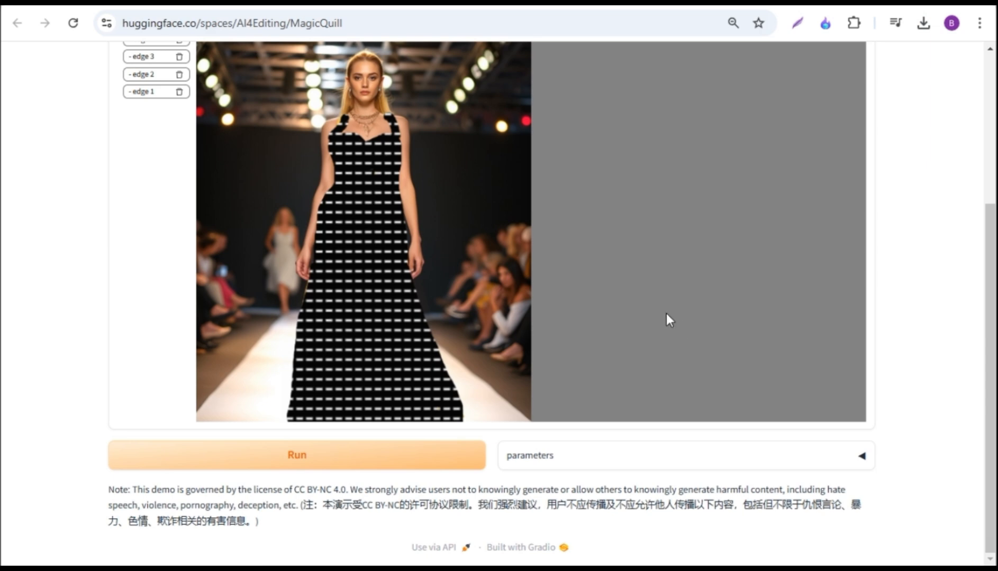
Replace the prompt with "blue bikini", run the generation on the masked gown and accept the result as the canvas image.
scroll(522, 271, up, 4)
drag(339, 102, 260, 111)
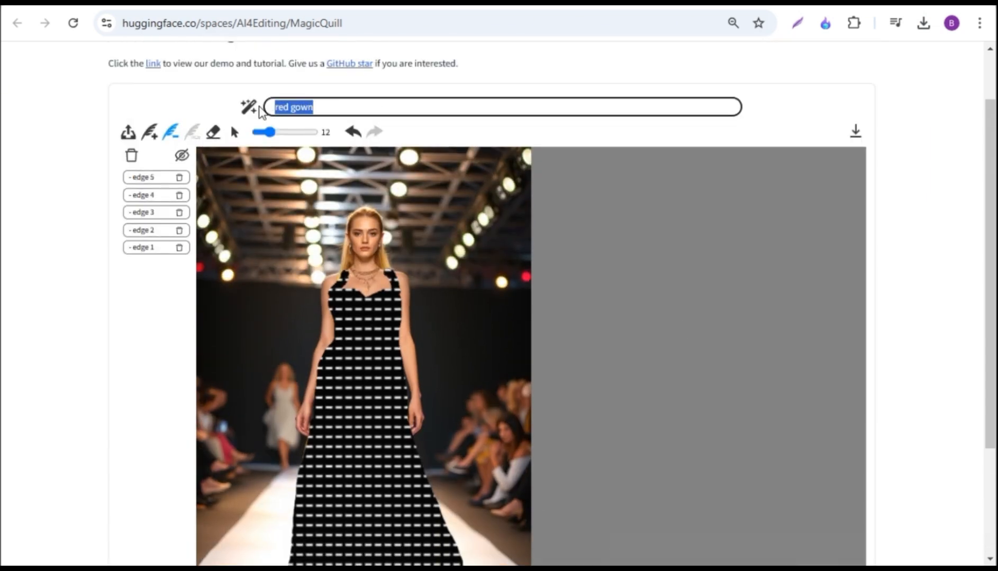
text(blue b)
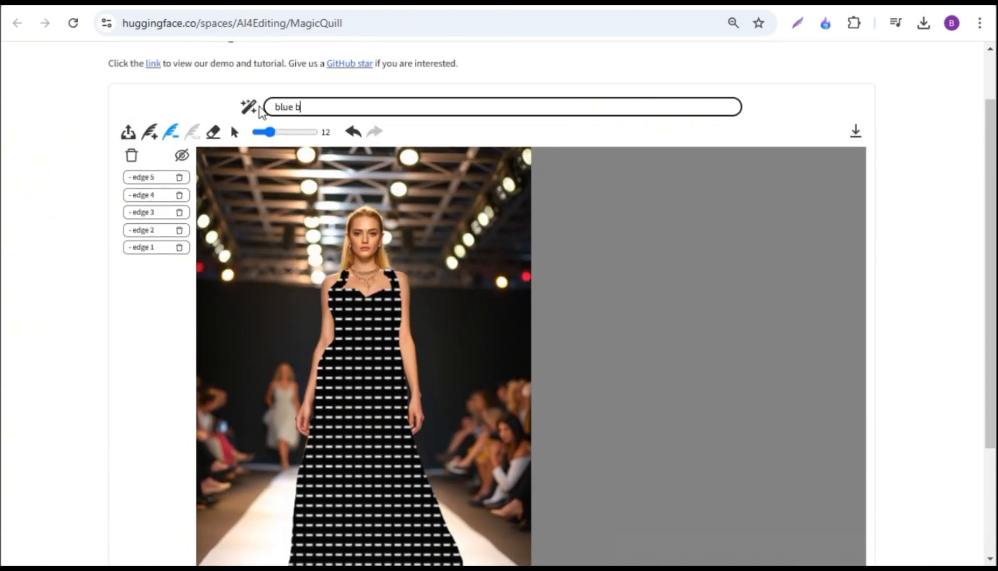
text(ikini)
scroll(354, 265, down, 3)
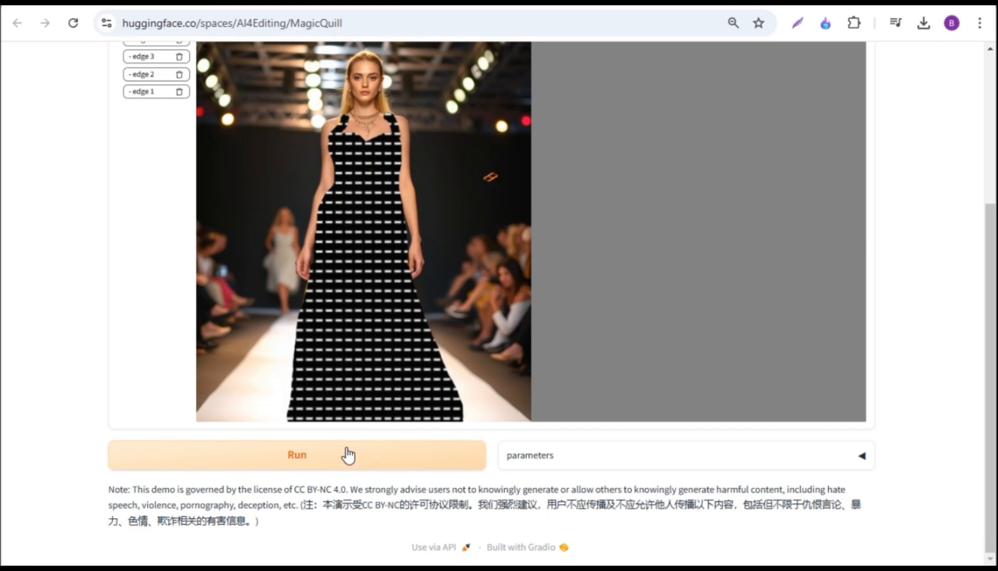
click(348, 455)
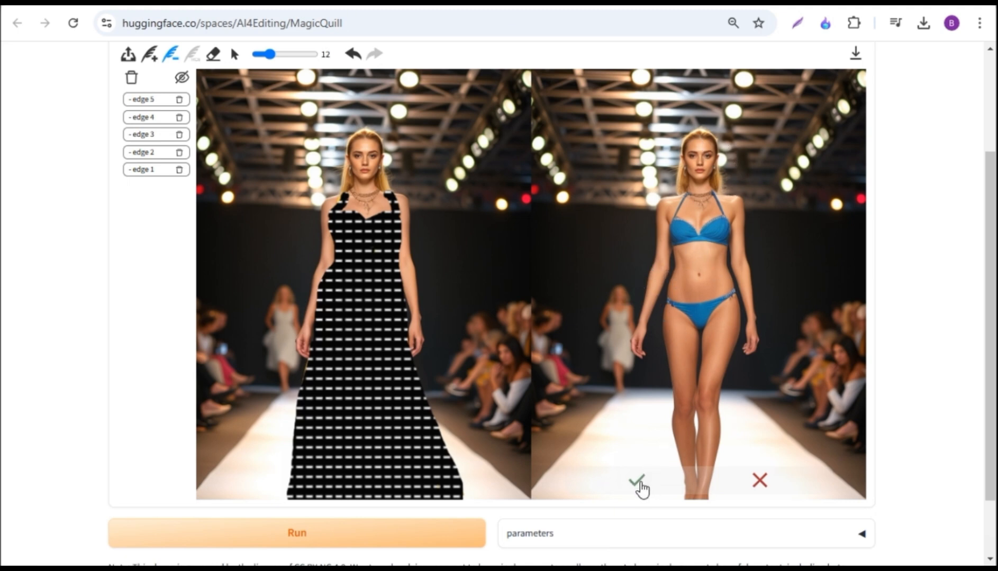
click(634, 489)
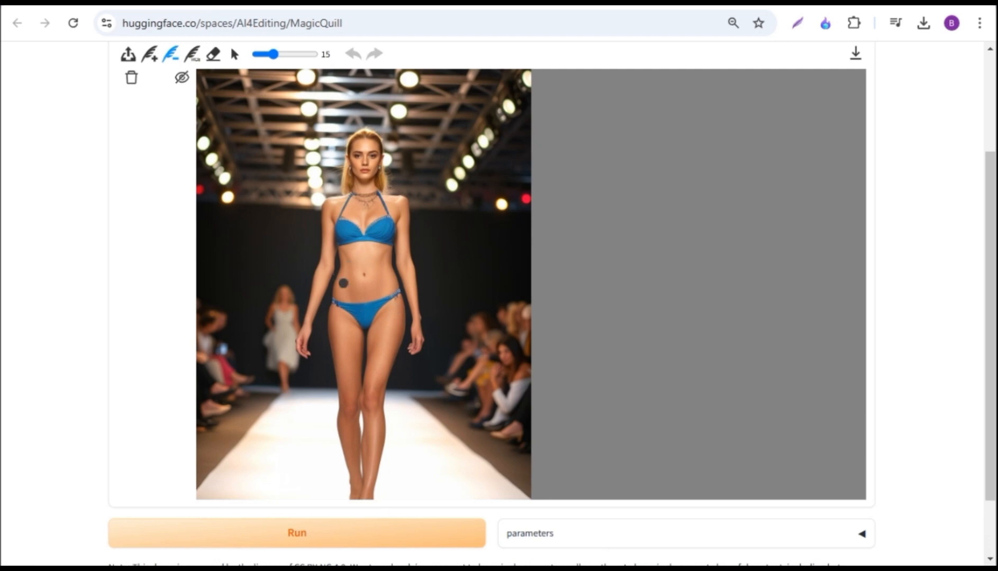
scroll(338, 288, up, 1)
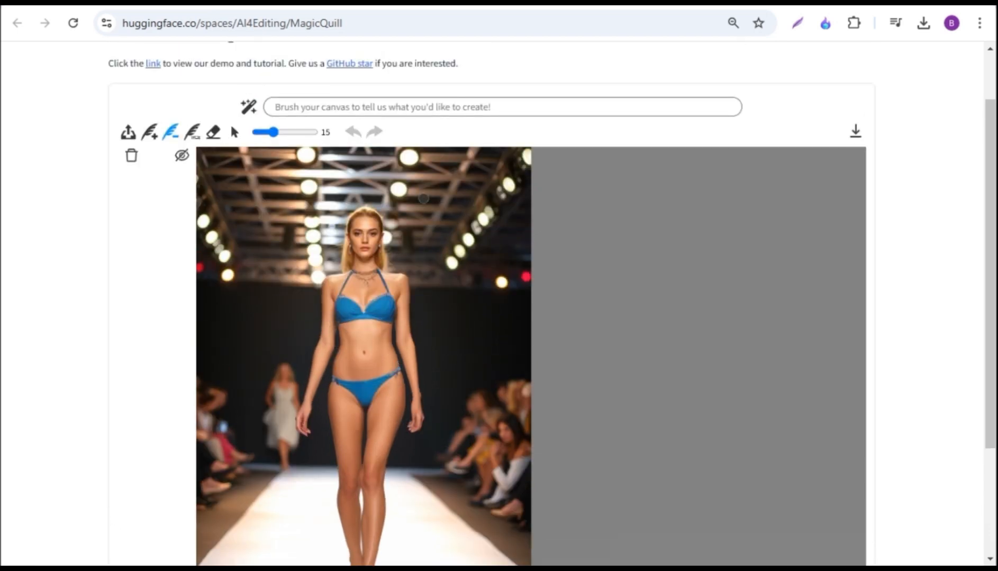
scroll(303, 396, down, 1)
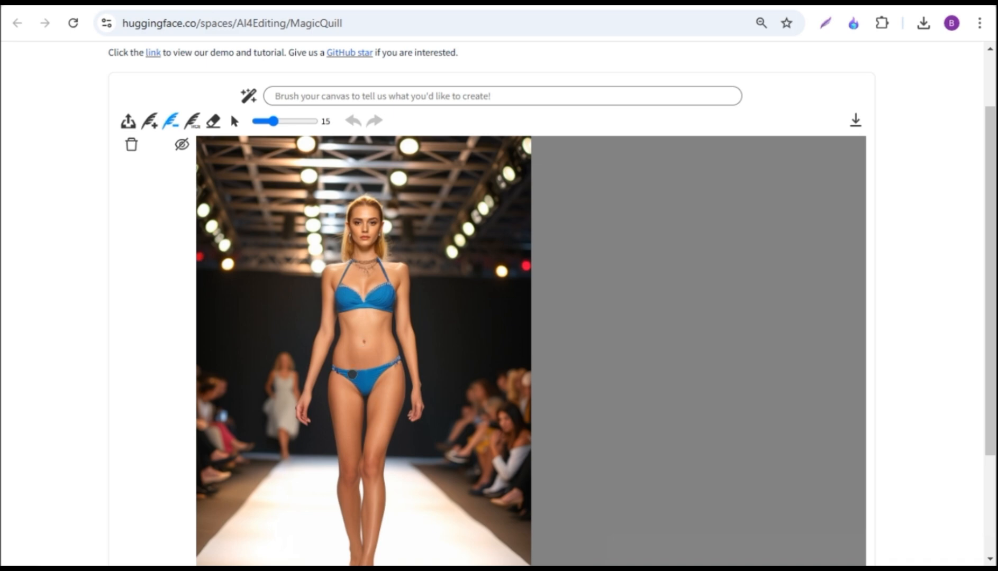
scroll(129, 204, up, 2)
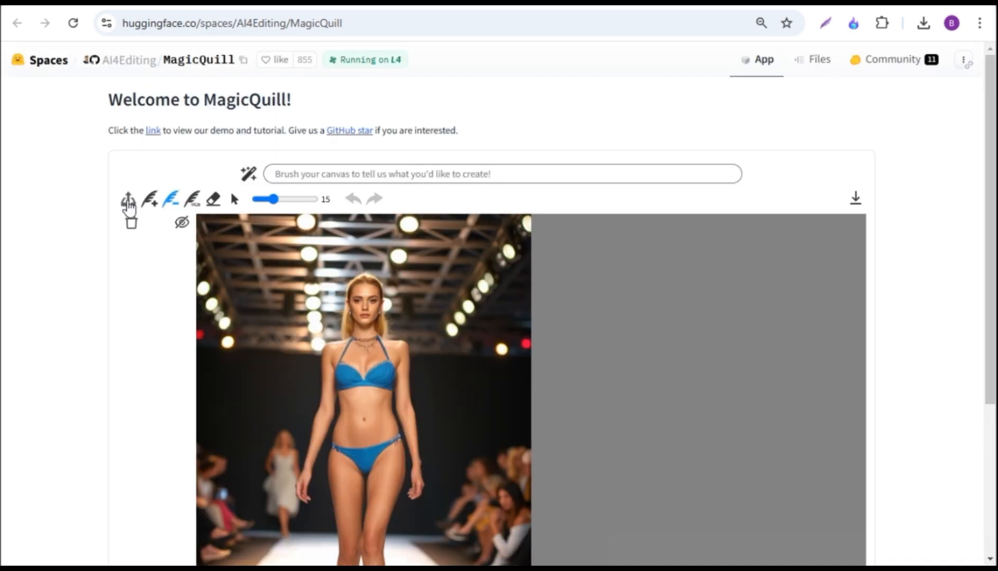
click(129, 202)
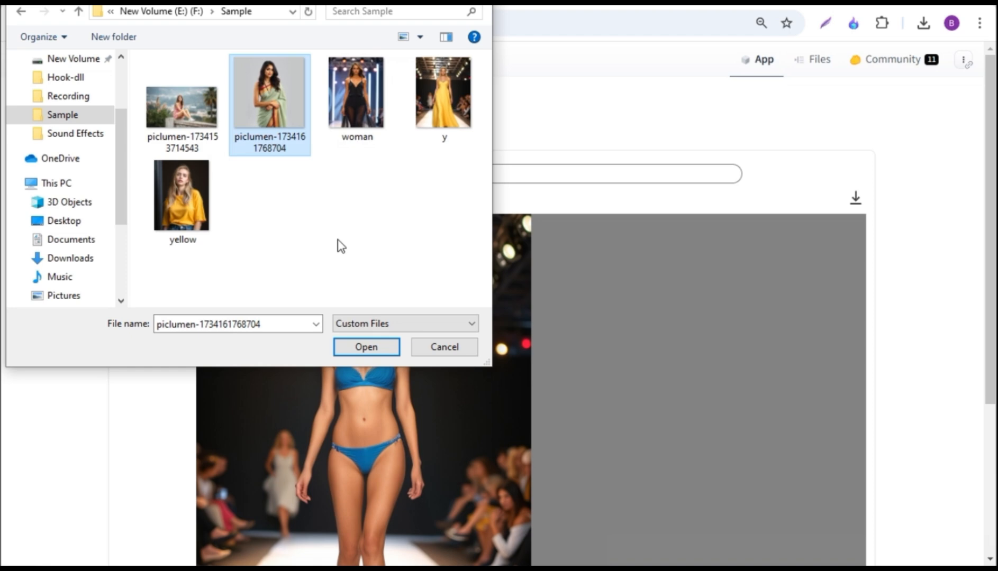
click(366, 347)
Paint over the entire background with the subtract brush at size 46, reducing it to size 6 for the areas along the woman's outline.
scroll(436, 314, down, 2)
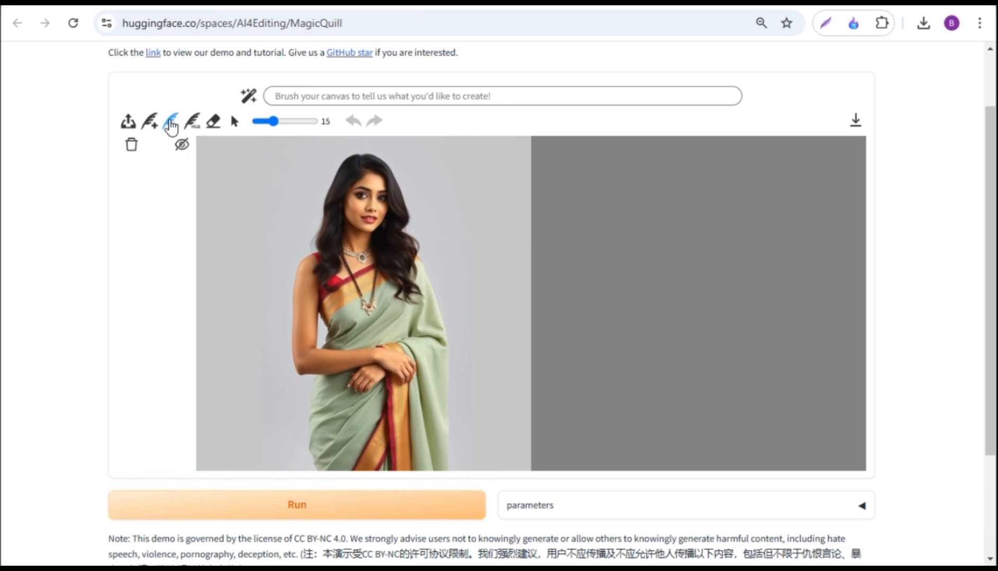
drag(273, 121, 299, 126)
mouse_move(211, 219)
mouse_down()
mouse_move(222, 526)
mouse_move(198, 434)
mouse_move(197, 565)
mouse_move(222, 339)
mouse_move(296, 227)
mouse_up()
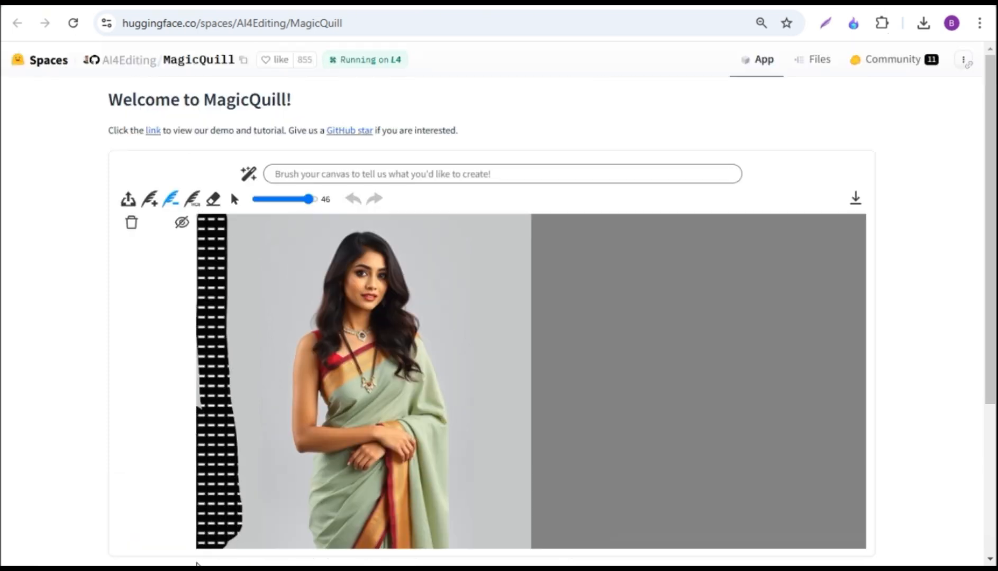
mouse_move(508, 228)
mouse_down()
mouse_move(299, 240)
mouse_move(296, 497)
mouse_up()
drag(308, 200, 279, 199)
drag(383, 235, 452, 413)
drag(407, 254, 453, 543)
mouse_move(307, 312)
mouse_down()
mouse_move(334, 248)
mouse_move(302, 545)
mouse_up()
drag(279, 200, 263, 200)
drag(319, 392, 322, 423)
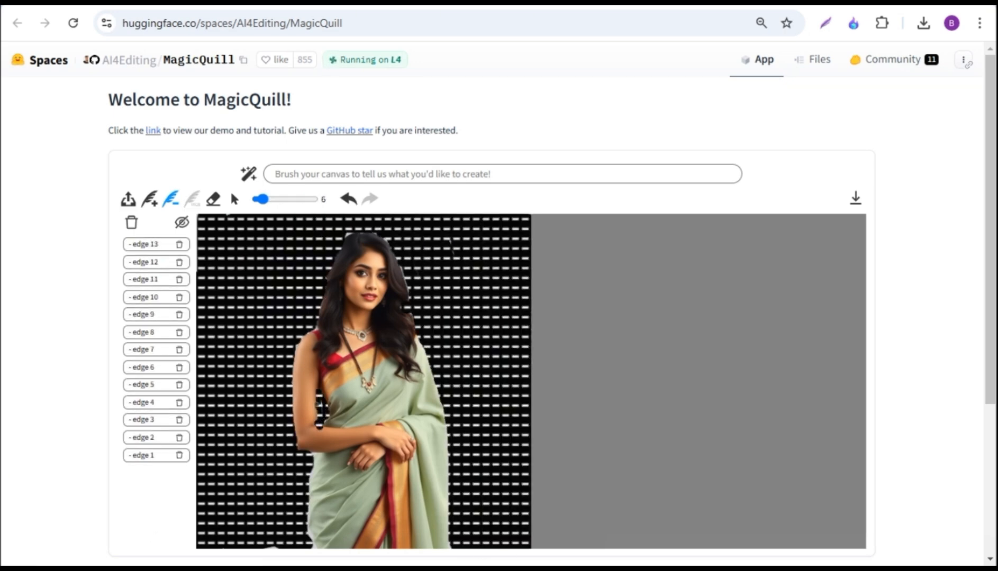
Enter the prompt "beautiful living room" and run the generation on the masked background.
click(312, 174)
text(beautiful liv)
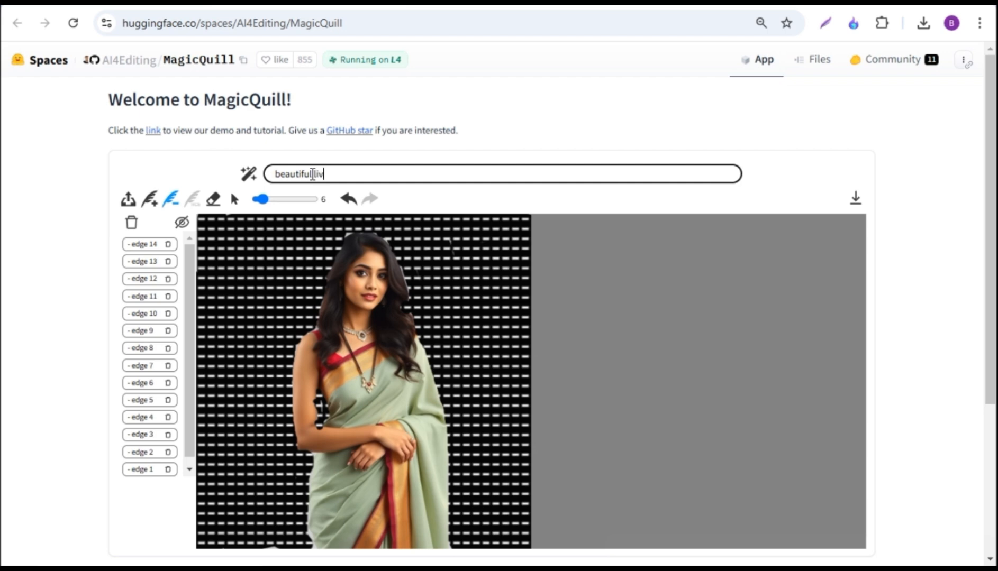
text(ing room)
scroll(313, 212, down, 5)
click(317, 361)
scroll(720, 438, up, 3)
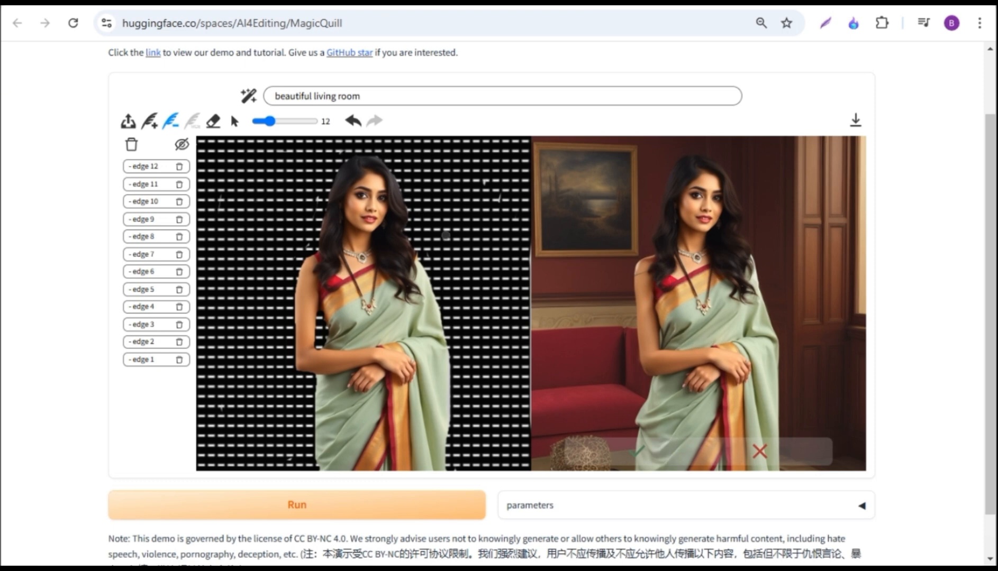
Clear the background mask and cover the saree with the subtract brush at sizes 27 and 6, correcting around the hands with the eraser.
click(132, 144)
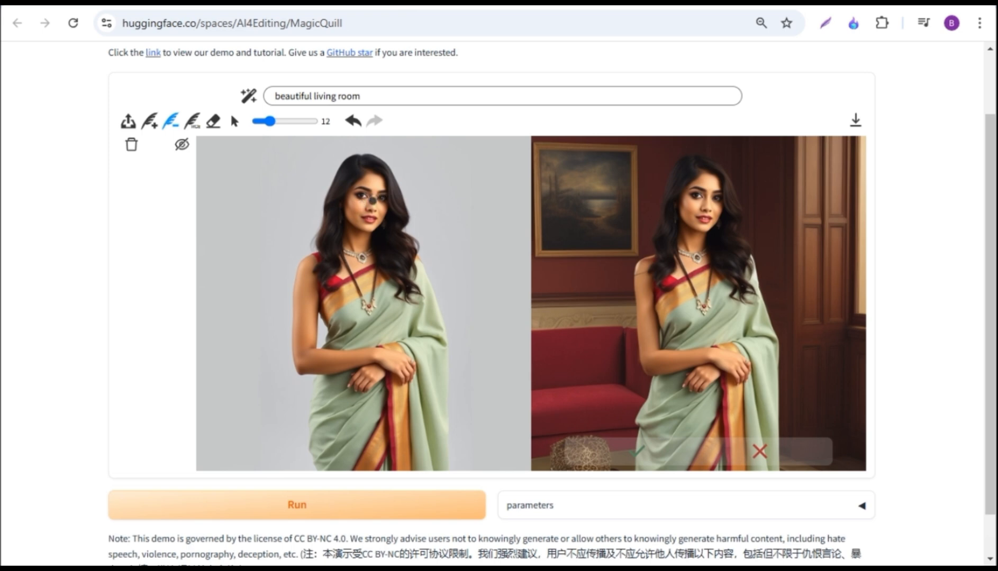
drag(270, 122, 286, 121)
mouse_move(331, 286)
mouse_down()
mouse_move(342, 339)
mouse_move(362, 255)
mouse_move(365, 304)
mouse_up()
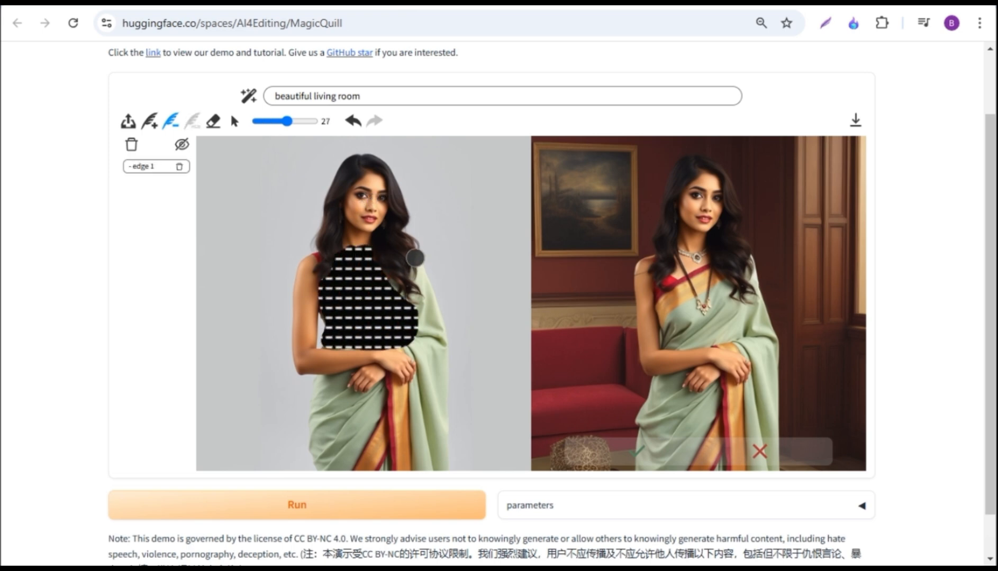
mouse_move(416, 259)
mouse_down()
mouse_move(427, 290)
mouse_move(310, 423)
mouse_move(411, 452)
mouse_move(348, 437)
mouse_move(355, 404)
mouse_move(378, 408)
mouse_move(416, 297)
mouse_up()
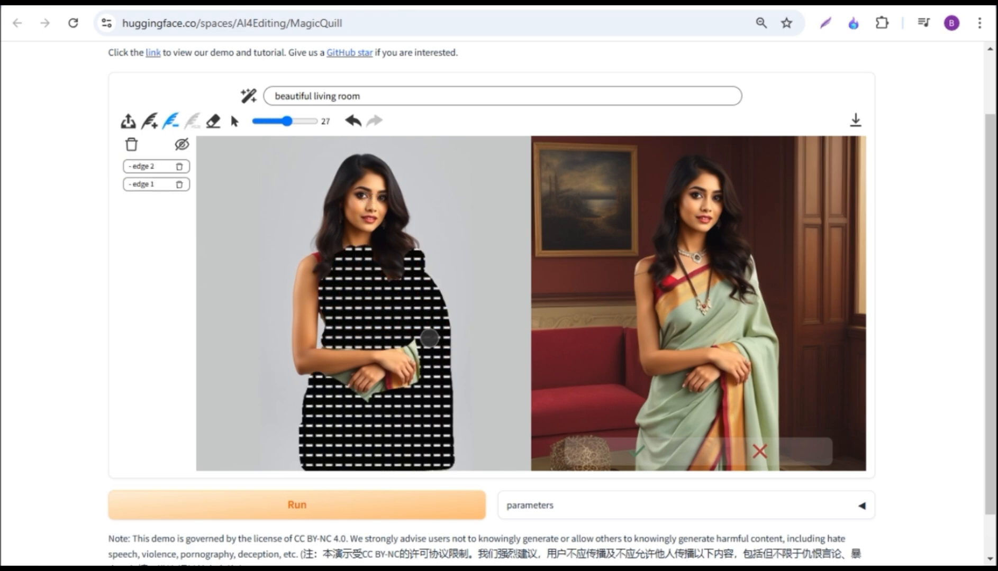
mouse_move(430, 337)
mouse_down()
mouse_move(425, 373)
mouse_move(377, 411)
mouse_up()
drag(286, 121, 260, 121)
drag(341, 376, 348, 381)
mouse_move(363, 377)
mouse_down()
mouse_move(384, 397)
mouse_move(368, 394)
mouse_up()
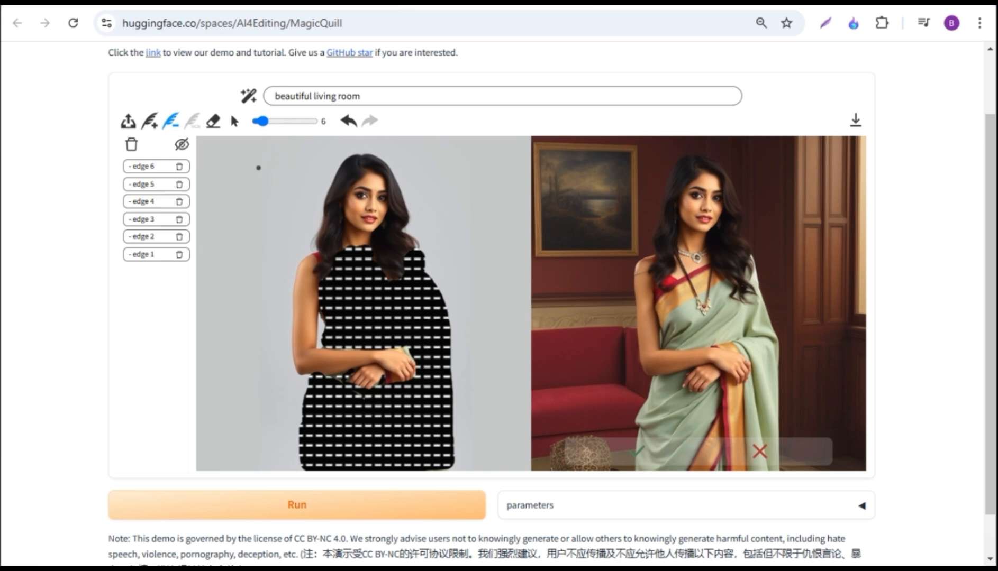
click(213, 122)
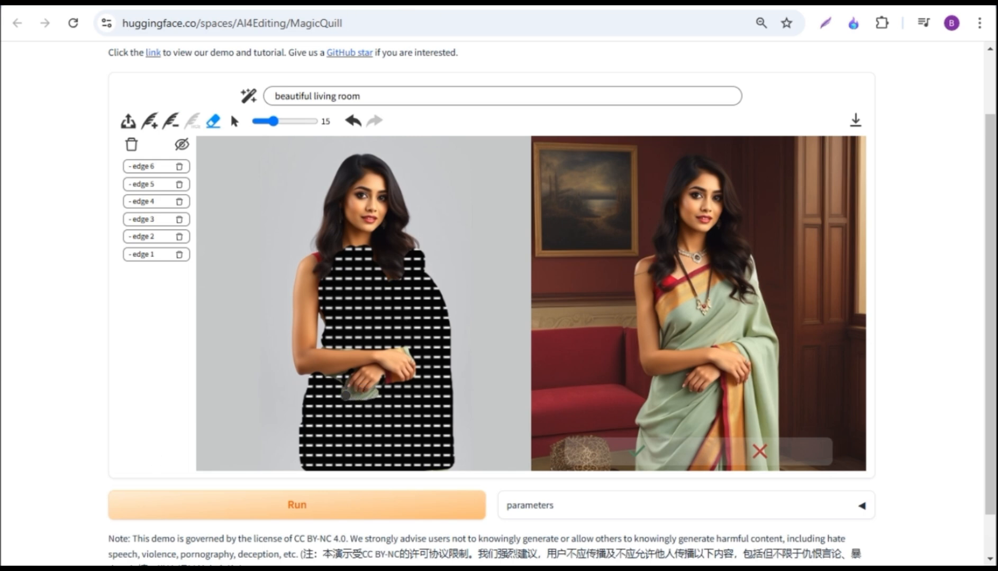
Replace the prompt with "red bikni", run the generation on the masked saree and accept the result.
triple_click(266, 96)
text(red bikni)
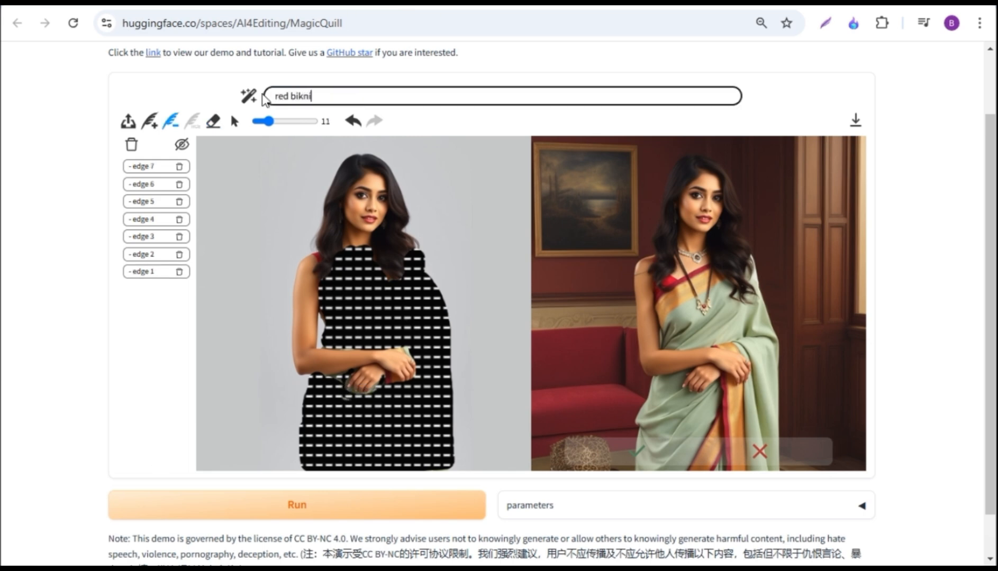
click(290, 516)
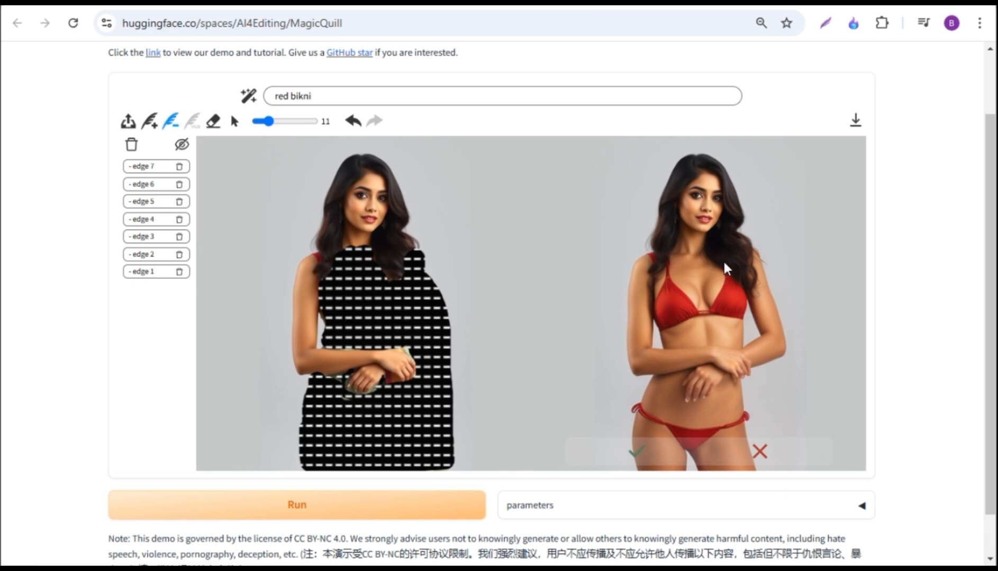
click(636, 451)
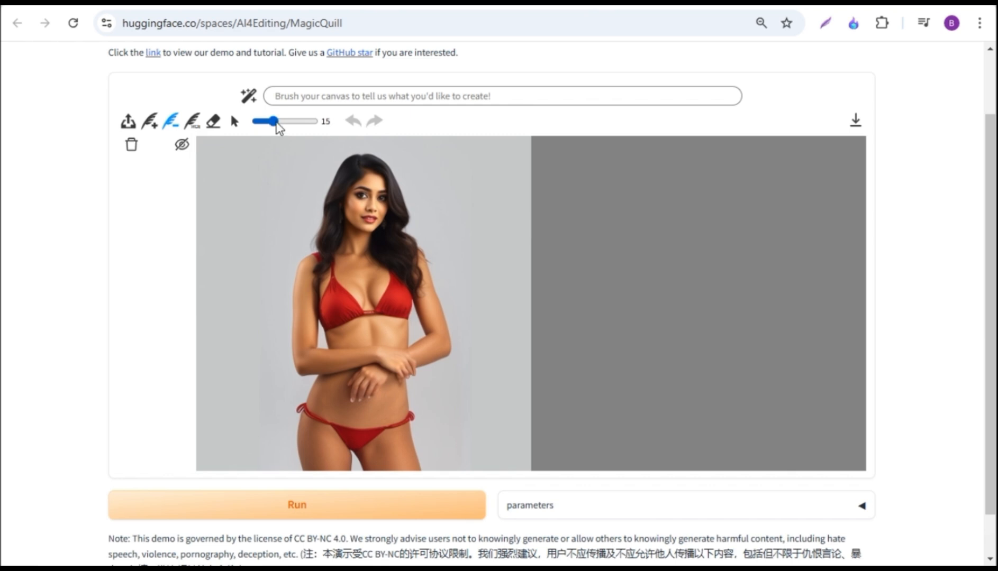
Mask the woman's hair with the subtract brush at size 23 and run the generation with the prompt "pink hair".
drag(273, 122, 286, 122)
mouse_move(332, 191)
mouse_down()
mouse_move(318, 277)
mouse_move(331, 192)
mouse_move(373, 158)
mouse_move(389, 179)
mouse_move(378, 236)
mouse_move(400, 273)
mouse_move(400, 256)
mouse_move(425, 257)
mouse_move(352, 156)
mouse_up()
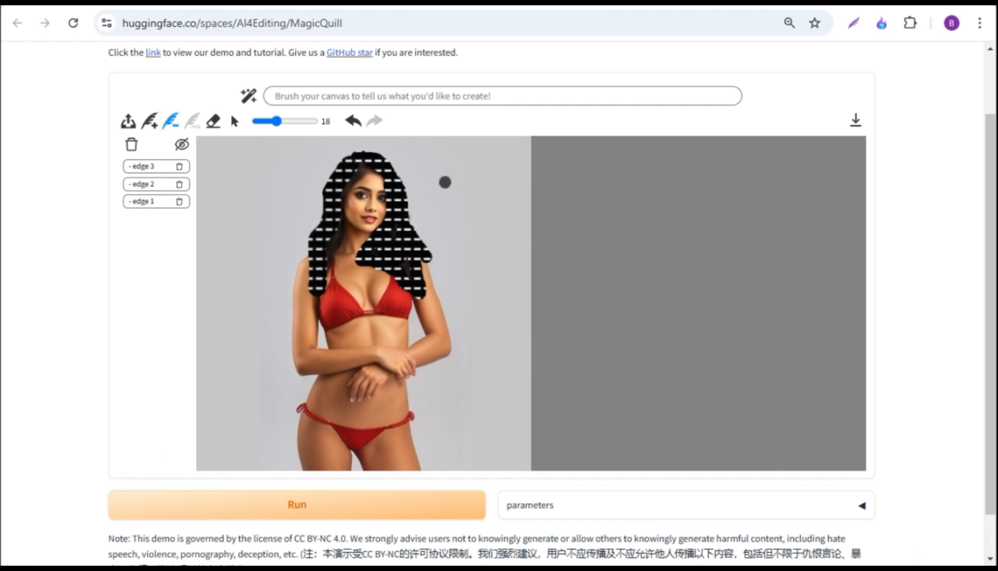
click(337, 95)
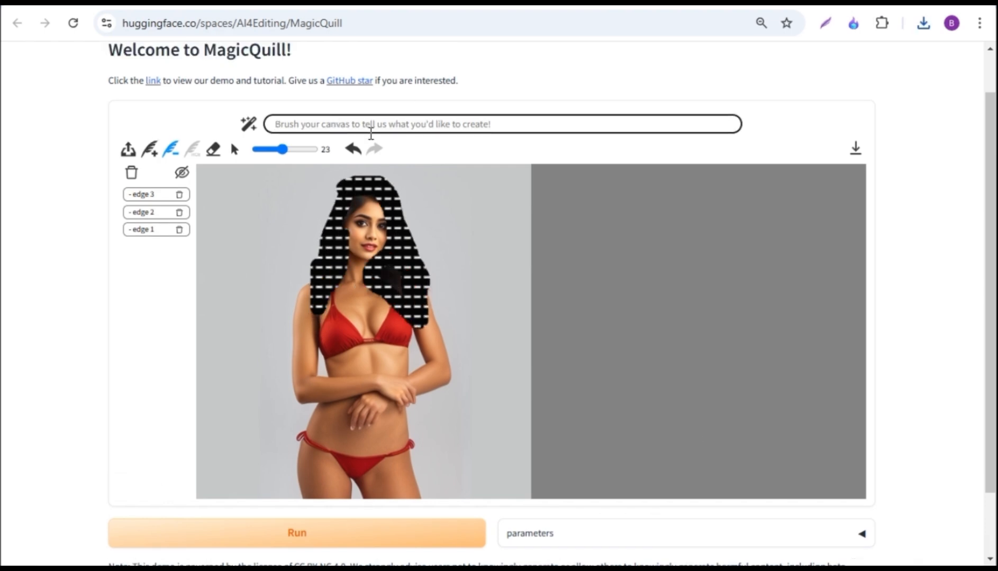
text(pink hair)
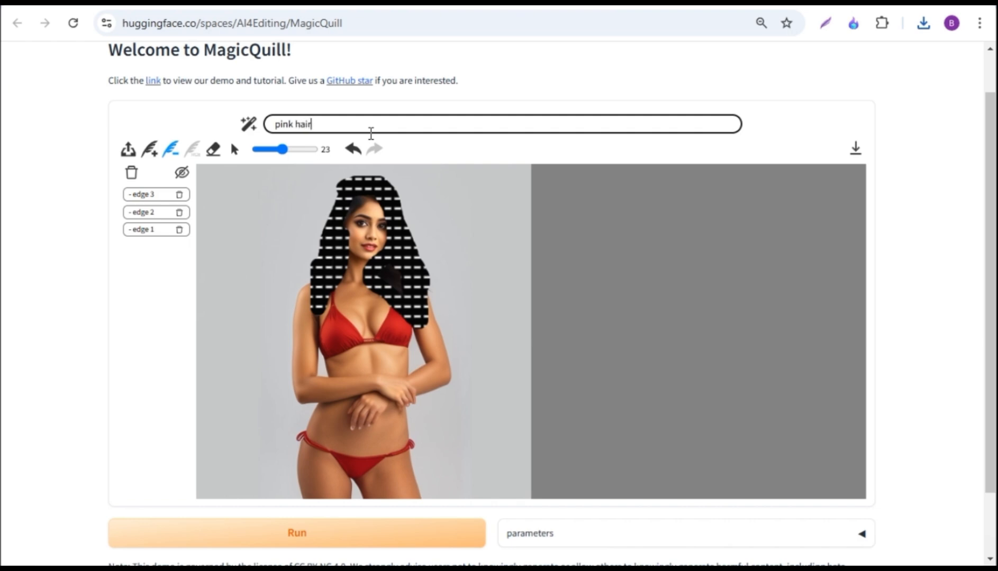
click(289, 546)
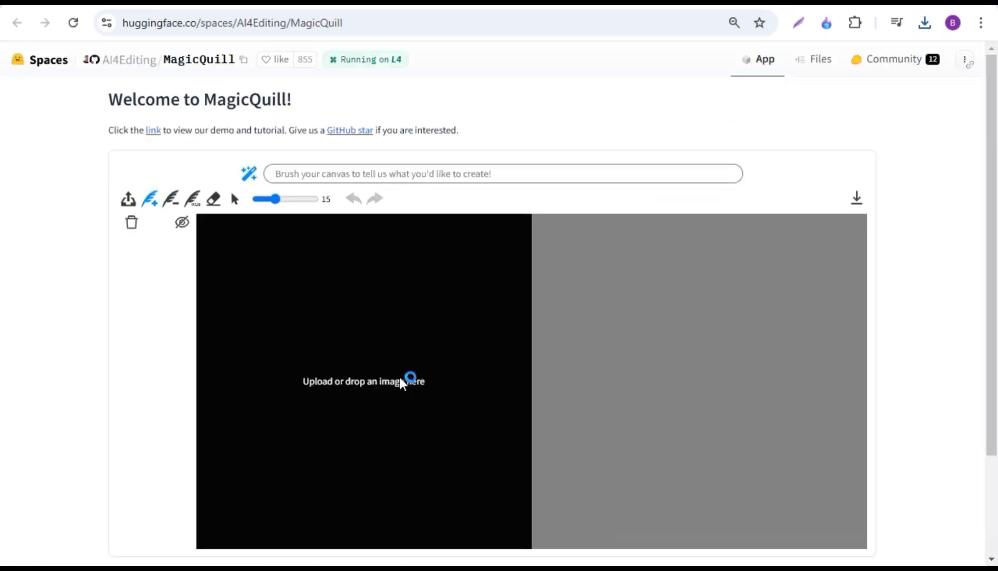
click(401, 383)
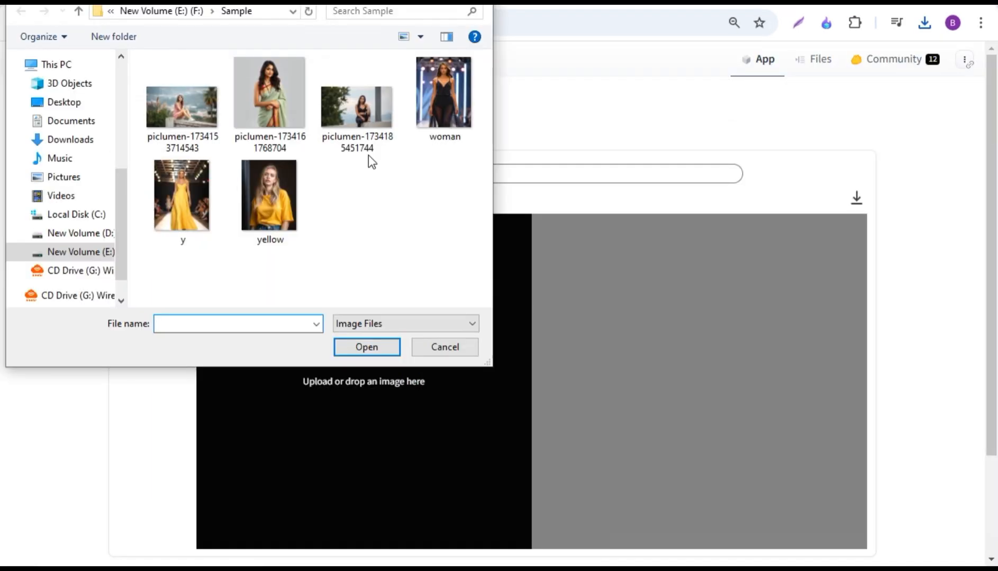
click(356, 105)
key(Return)
scroll(907, 528, down, 3)
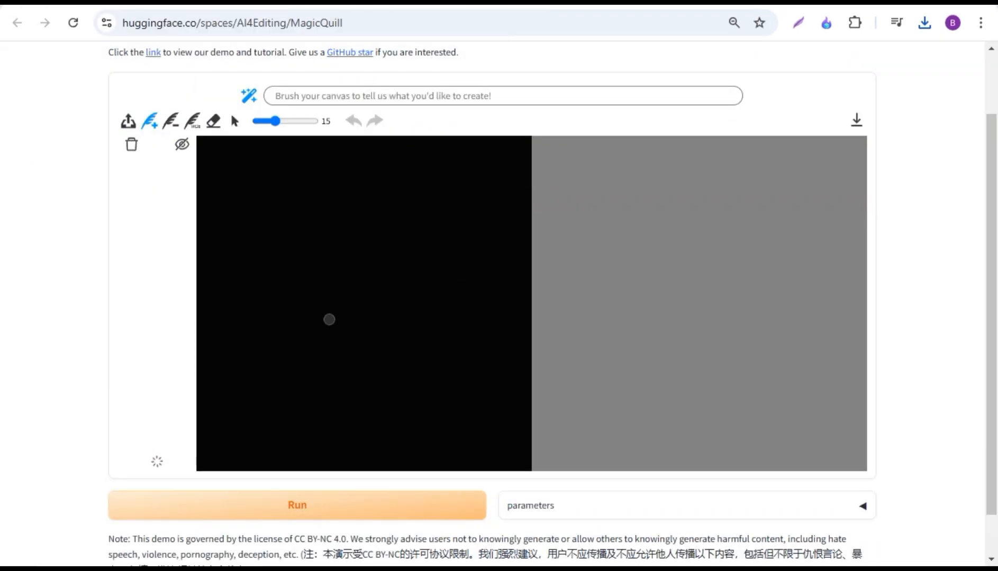
Paint over the pillar beside the woman with the subtract brush at size 44.
scroll(481, 276, up, 3)
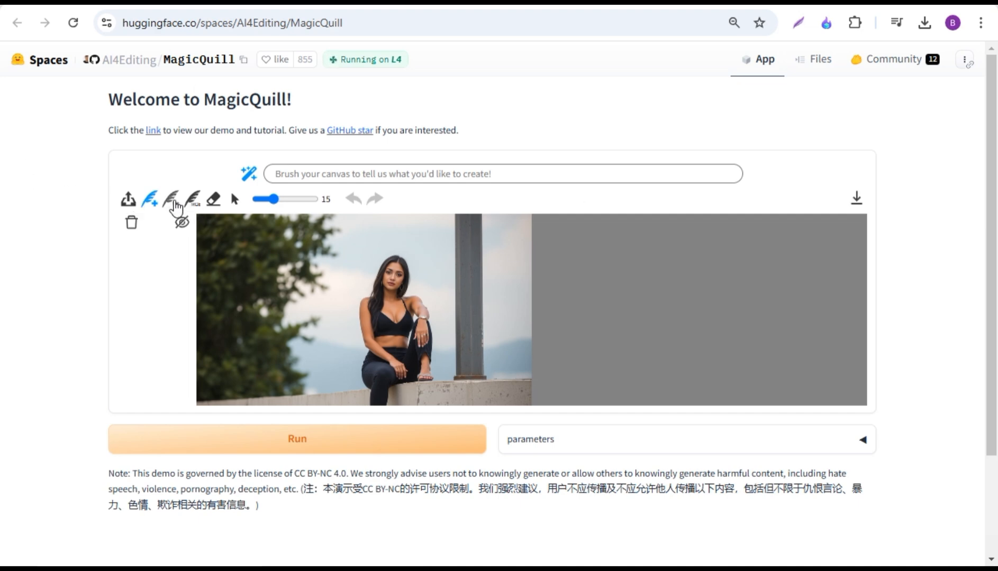
click(170, 200)
drag(273, 199, 306, 199)
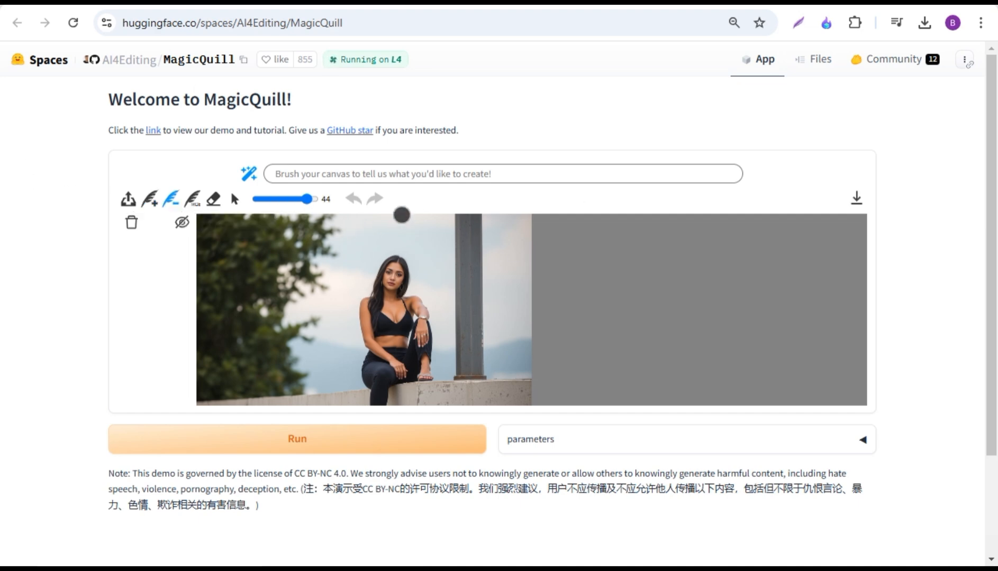
mouse_move(459, 221)
mouse_down()
mouse_move(462, 370)
mouse_move(479, 371)
mouse_move(464, 220)
mouse_move(460, 371)
mouse_move(484, 372)
mouse_up()
Run the generation on the masked pillar with an empty prompt, regenerate it once more and accept the second result.
click(354, 175)
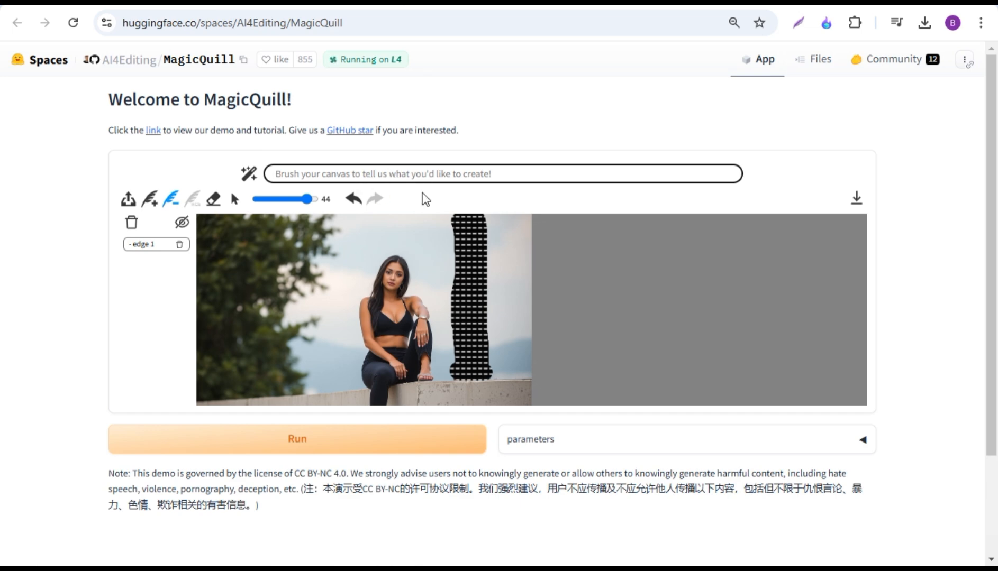
click(314, 448)
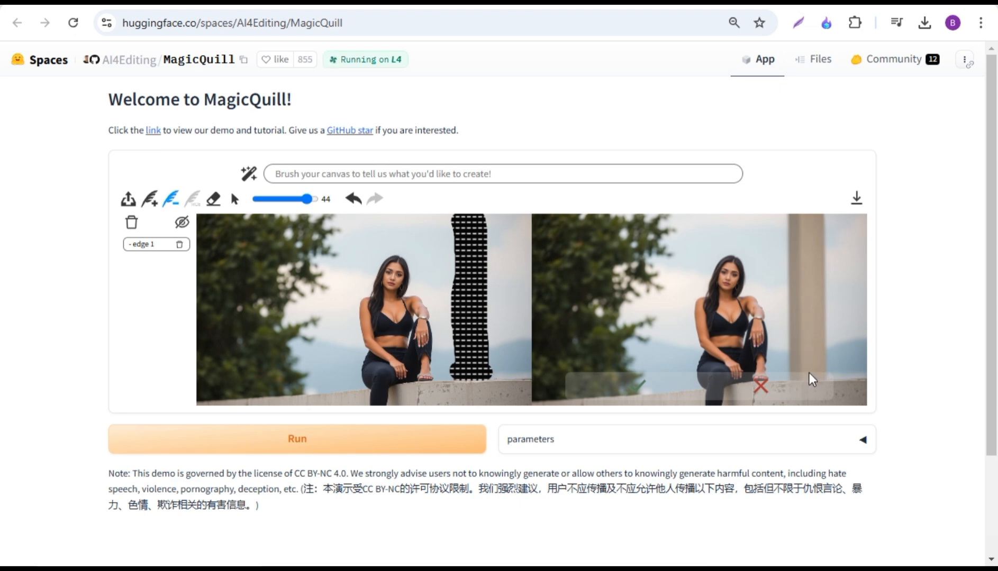
click(313, 444)
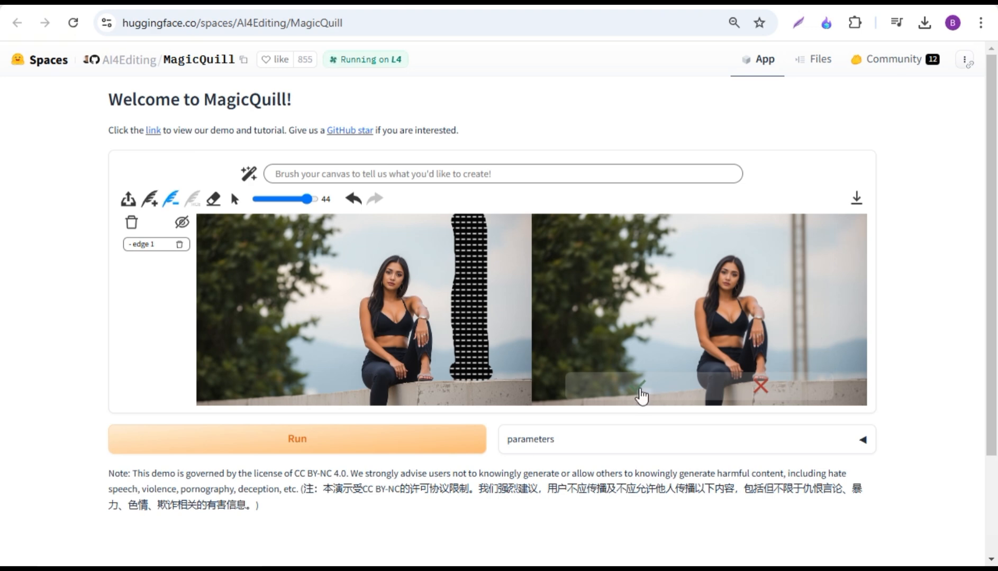
click(640, 391)
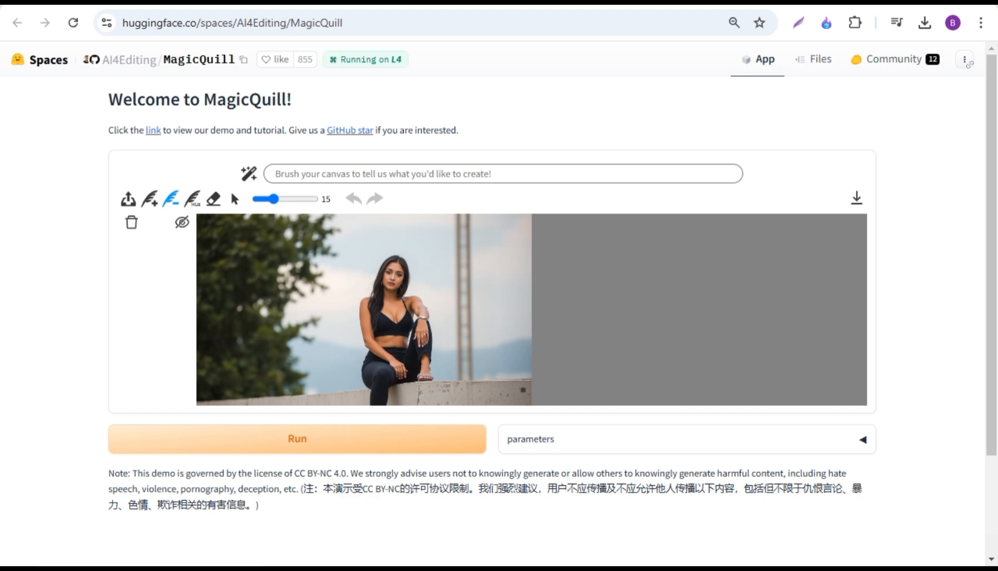
Mask the wall the woman sits on with the subtract brush at size 48 and run the generation with the prompt "car".
drag(273, 200, 313, 207)
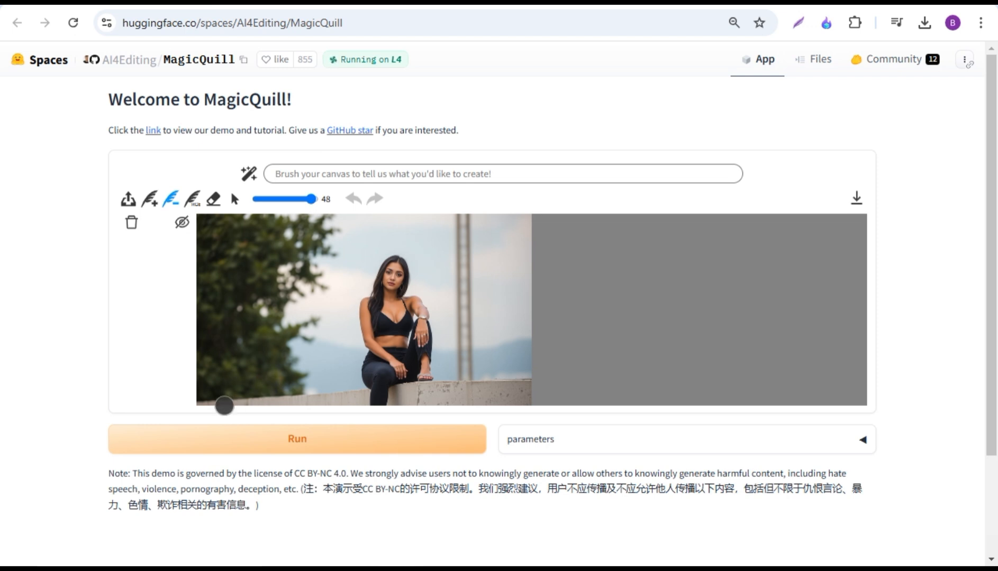
mouse_move(203, 403)
mouse_down()
mouse_move(396, 393)
mouse_move(522, 404)
mouse_move(455, 387)
mouse_move(412, 392)
mouse_up()
click(320, 174)
text(car)
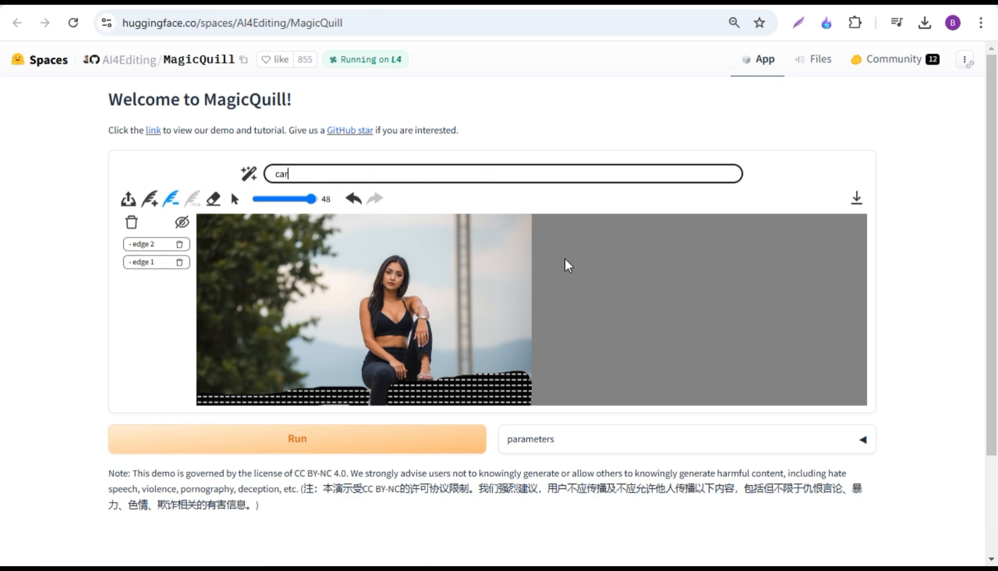
click(376, 448)
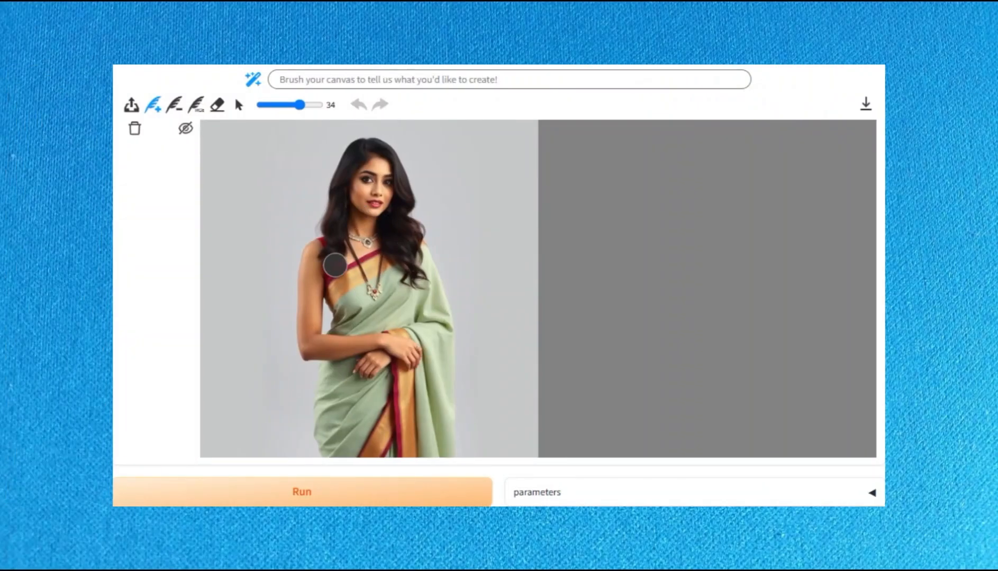
Mask the woman's green saree with the add brush at size 34 and generate a replacement with the prompt "red bikini".
drag(360, 249, 381, 433)
click(358, 76)
text(red bi)
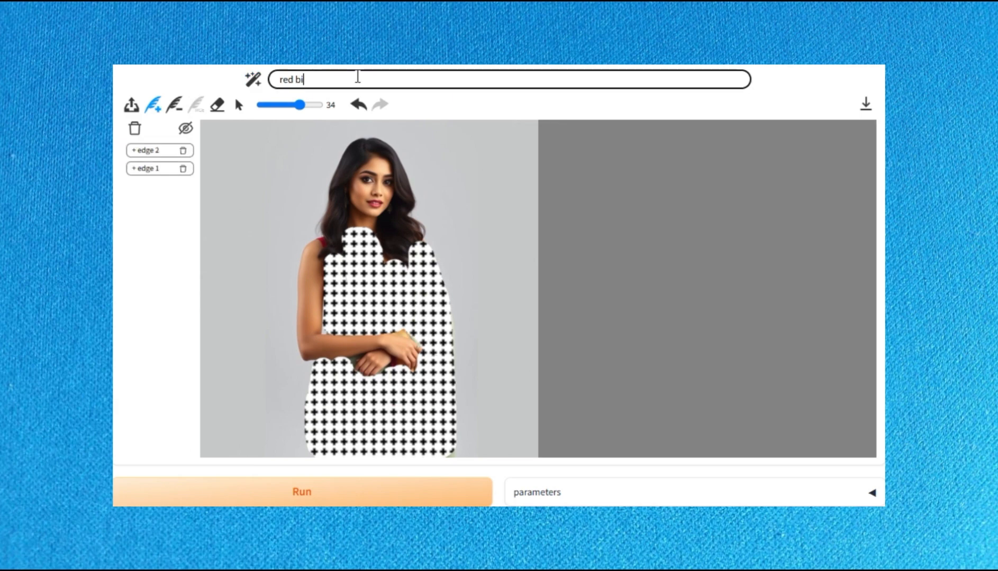
text(kini)
key(Return)
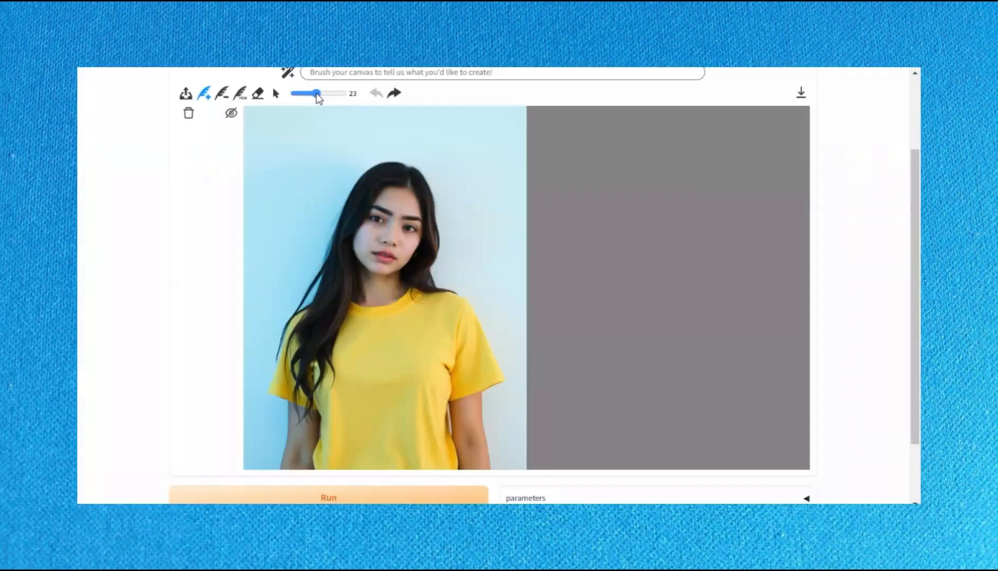
Paint over the eyes of the woman in the yellow T-shirt with the add brush and generate with the prompt "sun glasess".
drag(370, 214, 424, 228)
text(sun glasess)
key(Return)
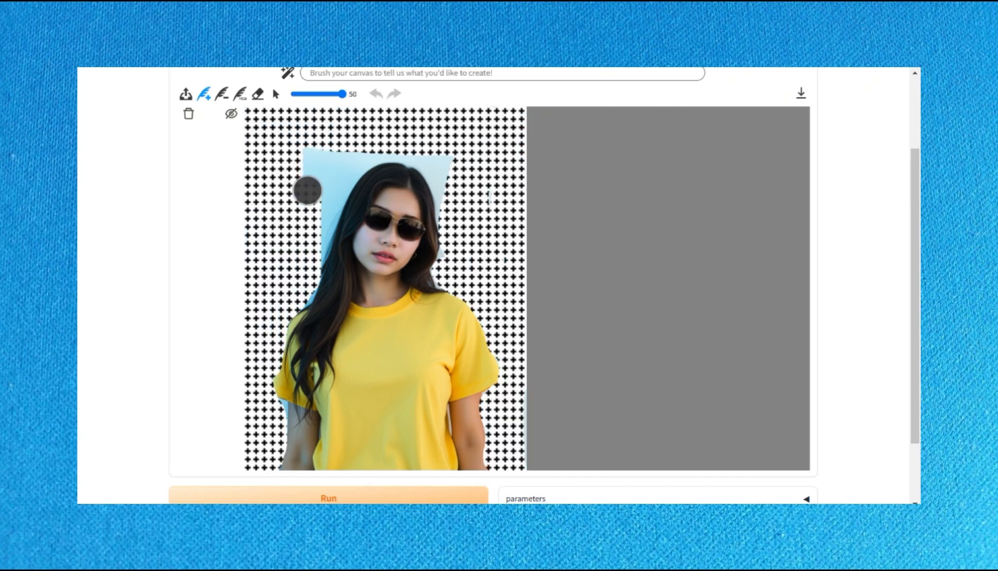
Generate a new background for the masked area around the woman in sunglasses with the prompt "water park".
click(418, 74)
text(water park)
key(Return)
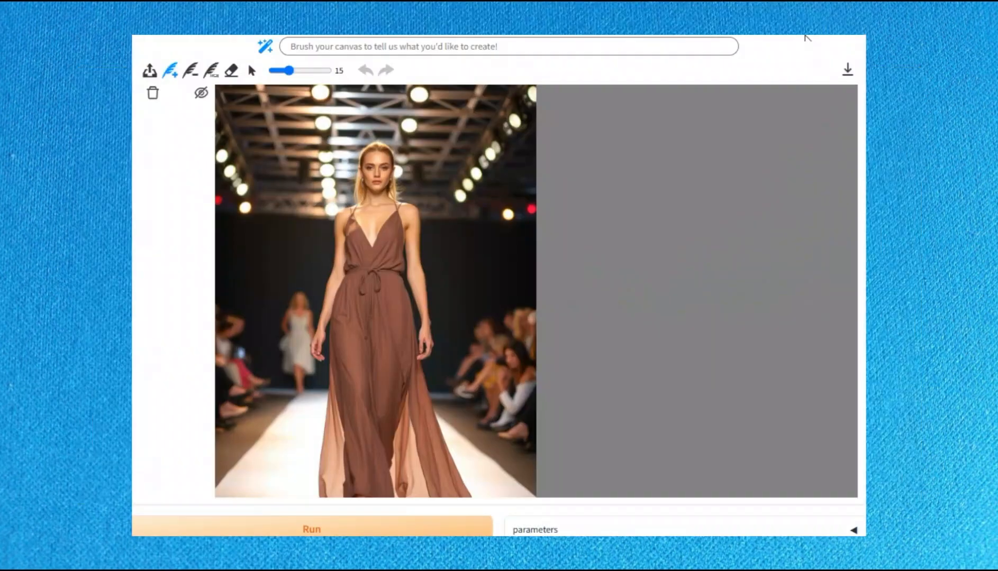
Mask the runway model's brown dress with the add brush at size 34 and generate replacements with the prompts "red saree" and "yellow gown".
mouse_move(352, 209)
mouse_down()
mouse_move(338, 321)
mouse_move(457, 494)
mouse_move(327, 363)
mouse_up()
text(red saree)
key(Return)
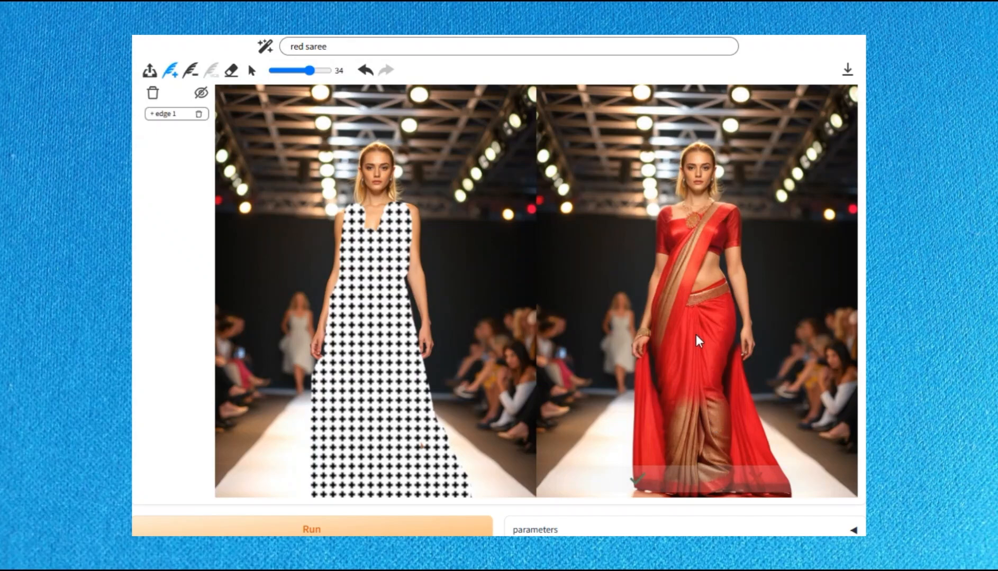
text(yellow gown)
key(Return)
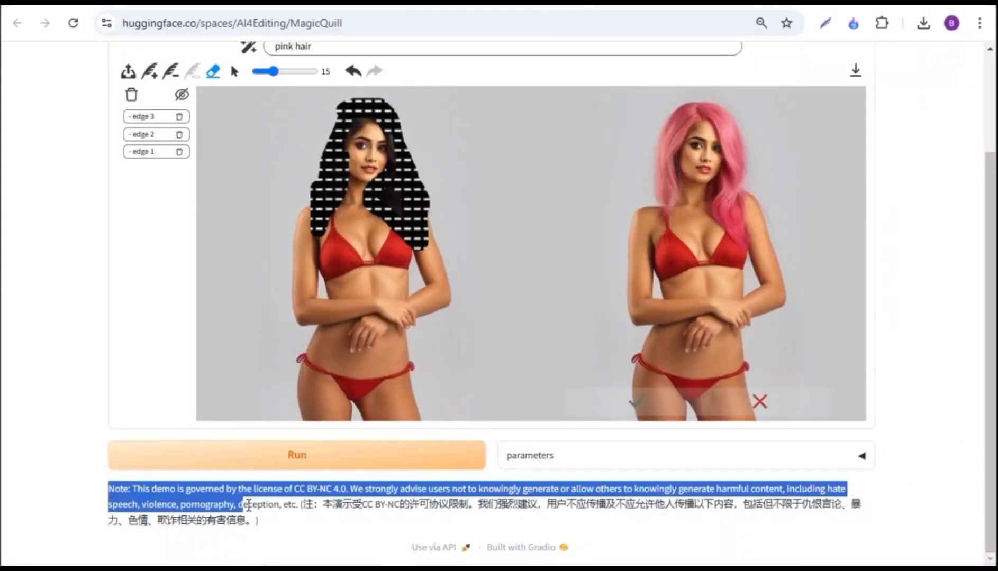
Highlight the English license and harmful-content note below the canvas to read it.
drag(242, 507, 290, 511)
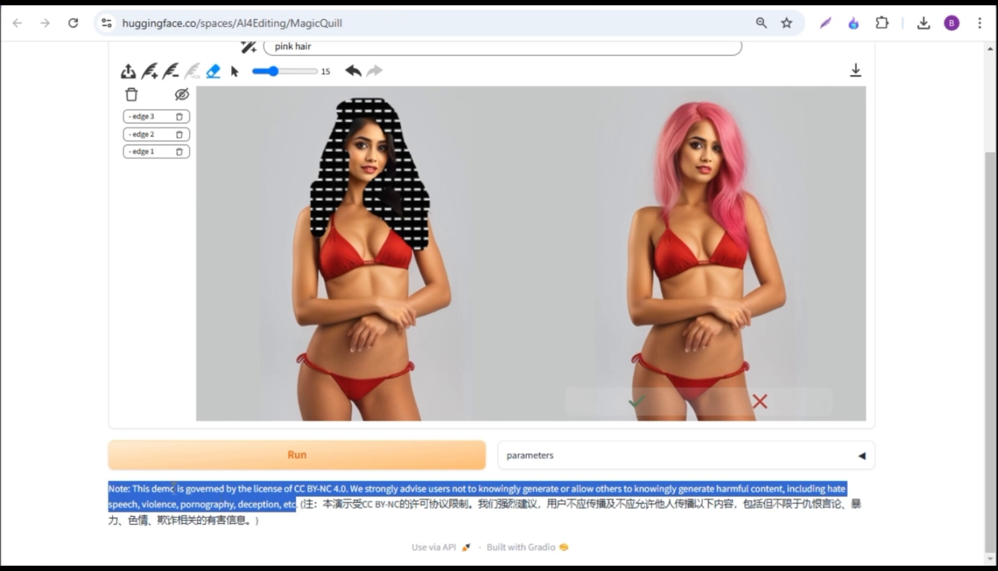